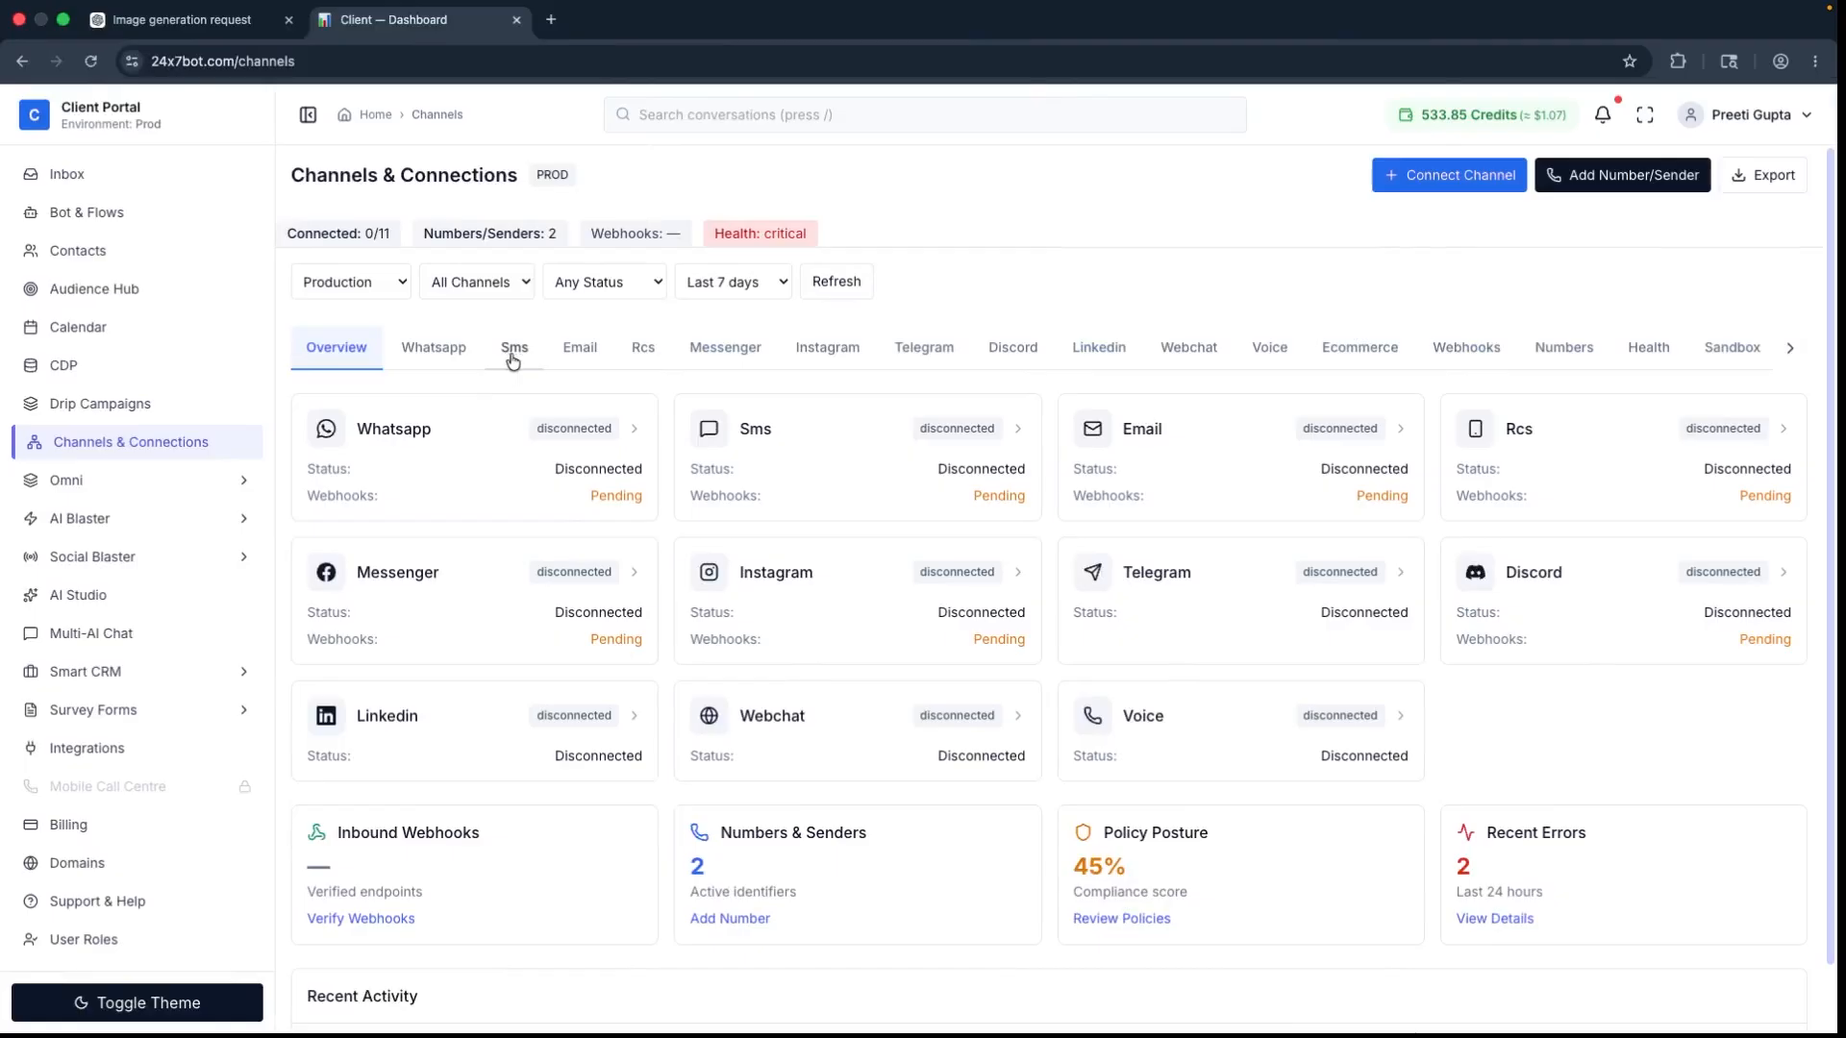
Step: Start a new SMS sender in the Omni senders section and set its Sender ID to ALTSMS
click(66, 482)
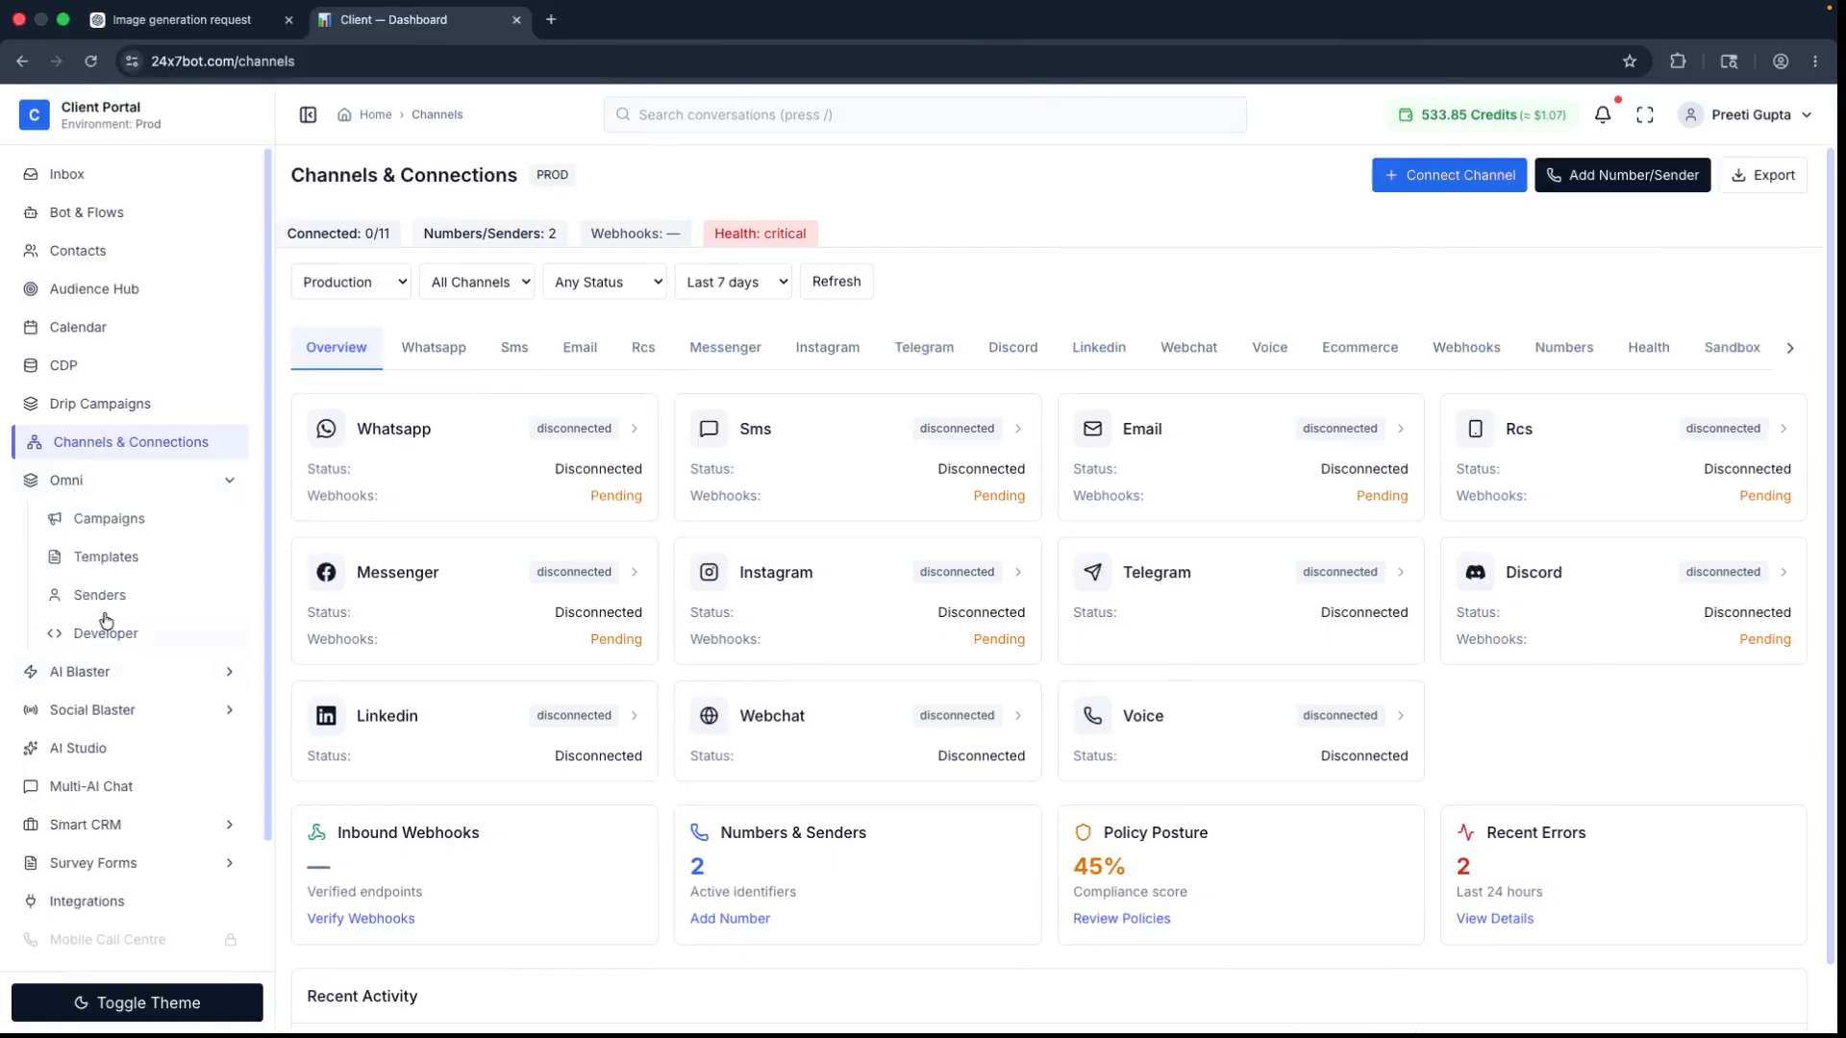
click(101, 604)
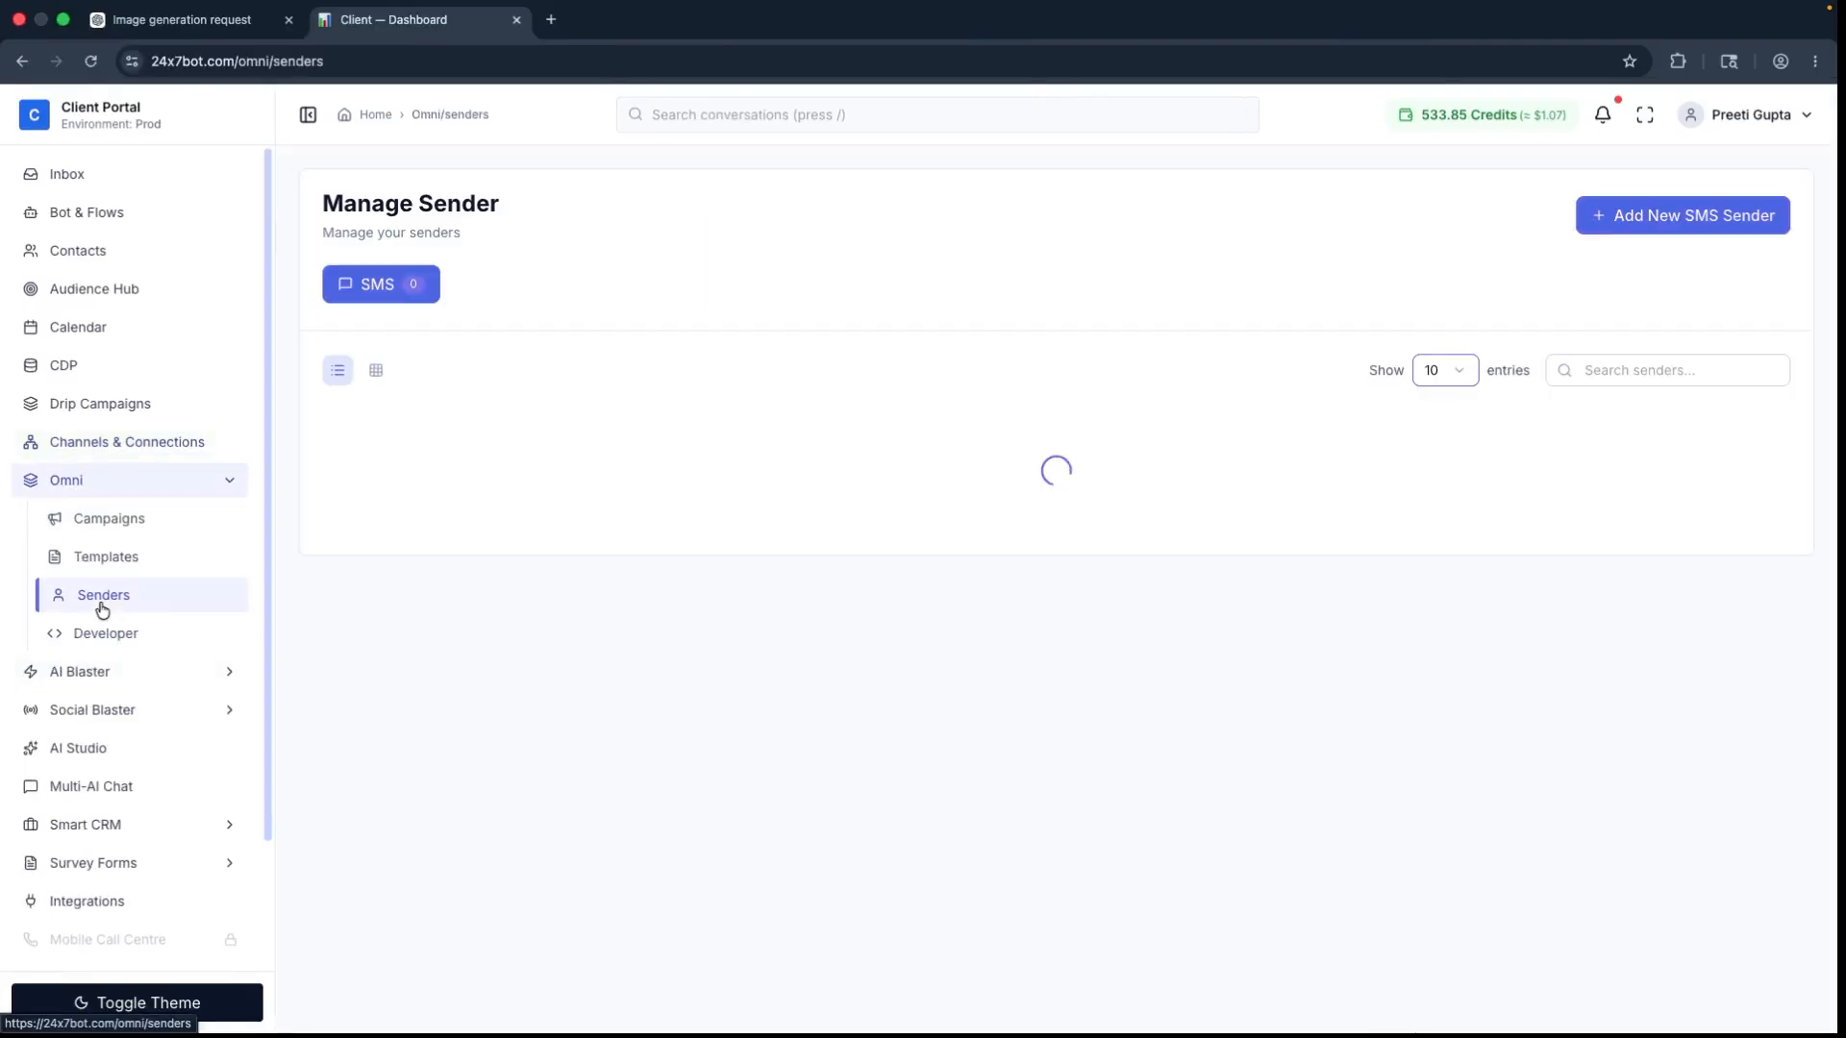
click(1639, 220)
click(754, 482)
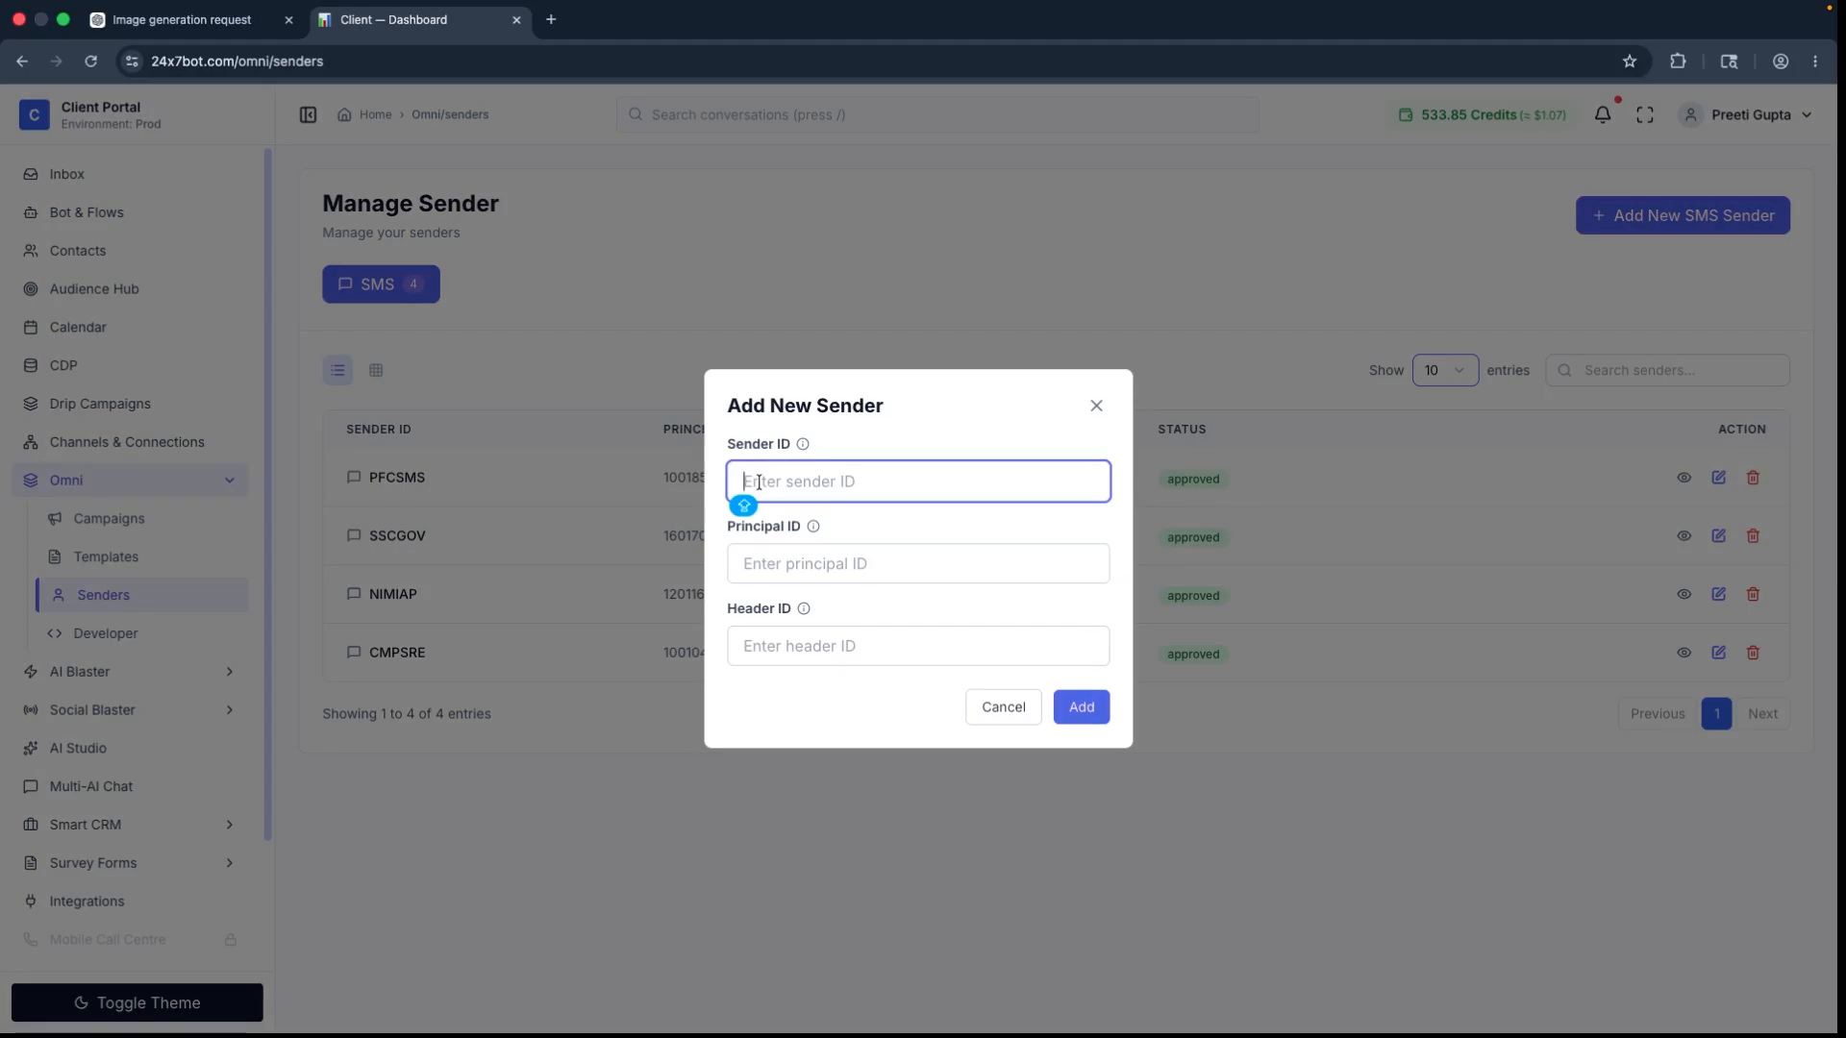
text(ALTSMS)
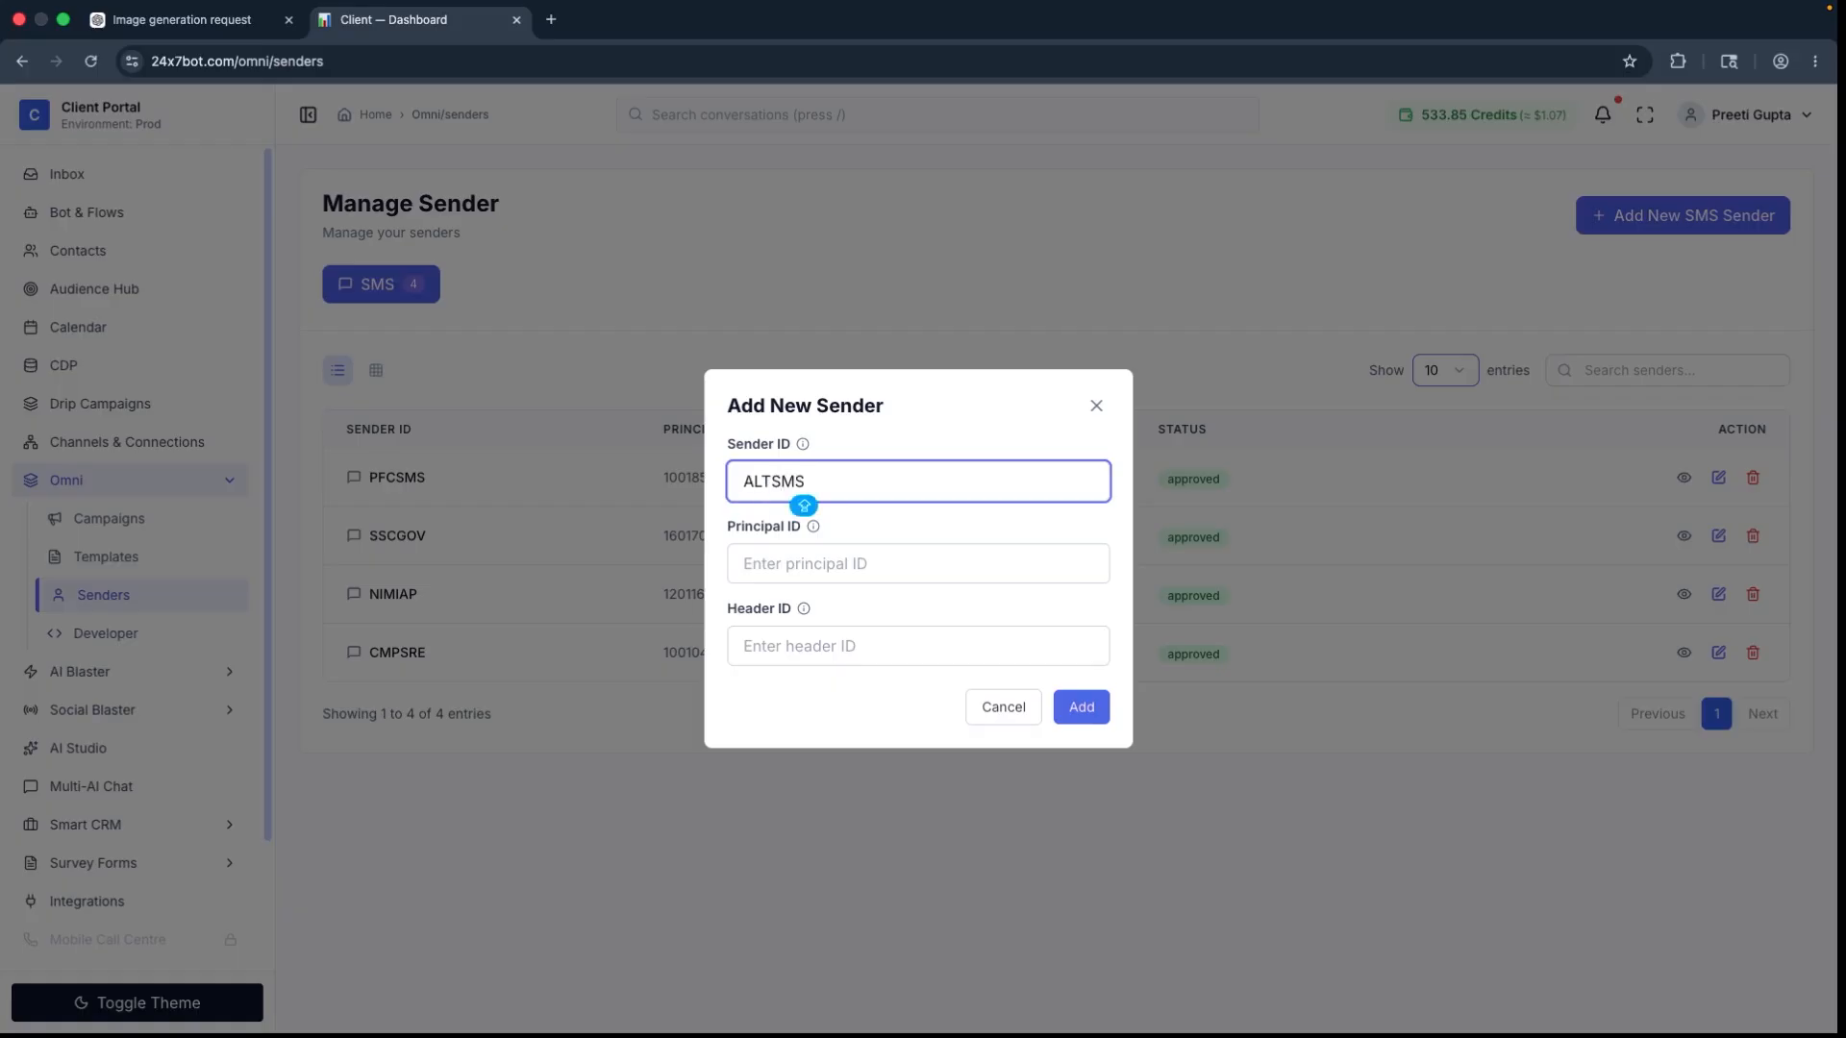
Step: Paste the principal ID for the new sender and set its Header ID to ALTSMS
key(Tab)
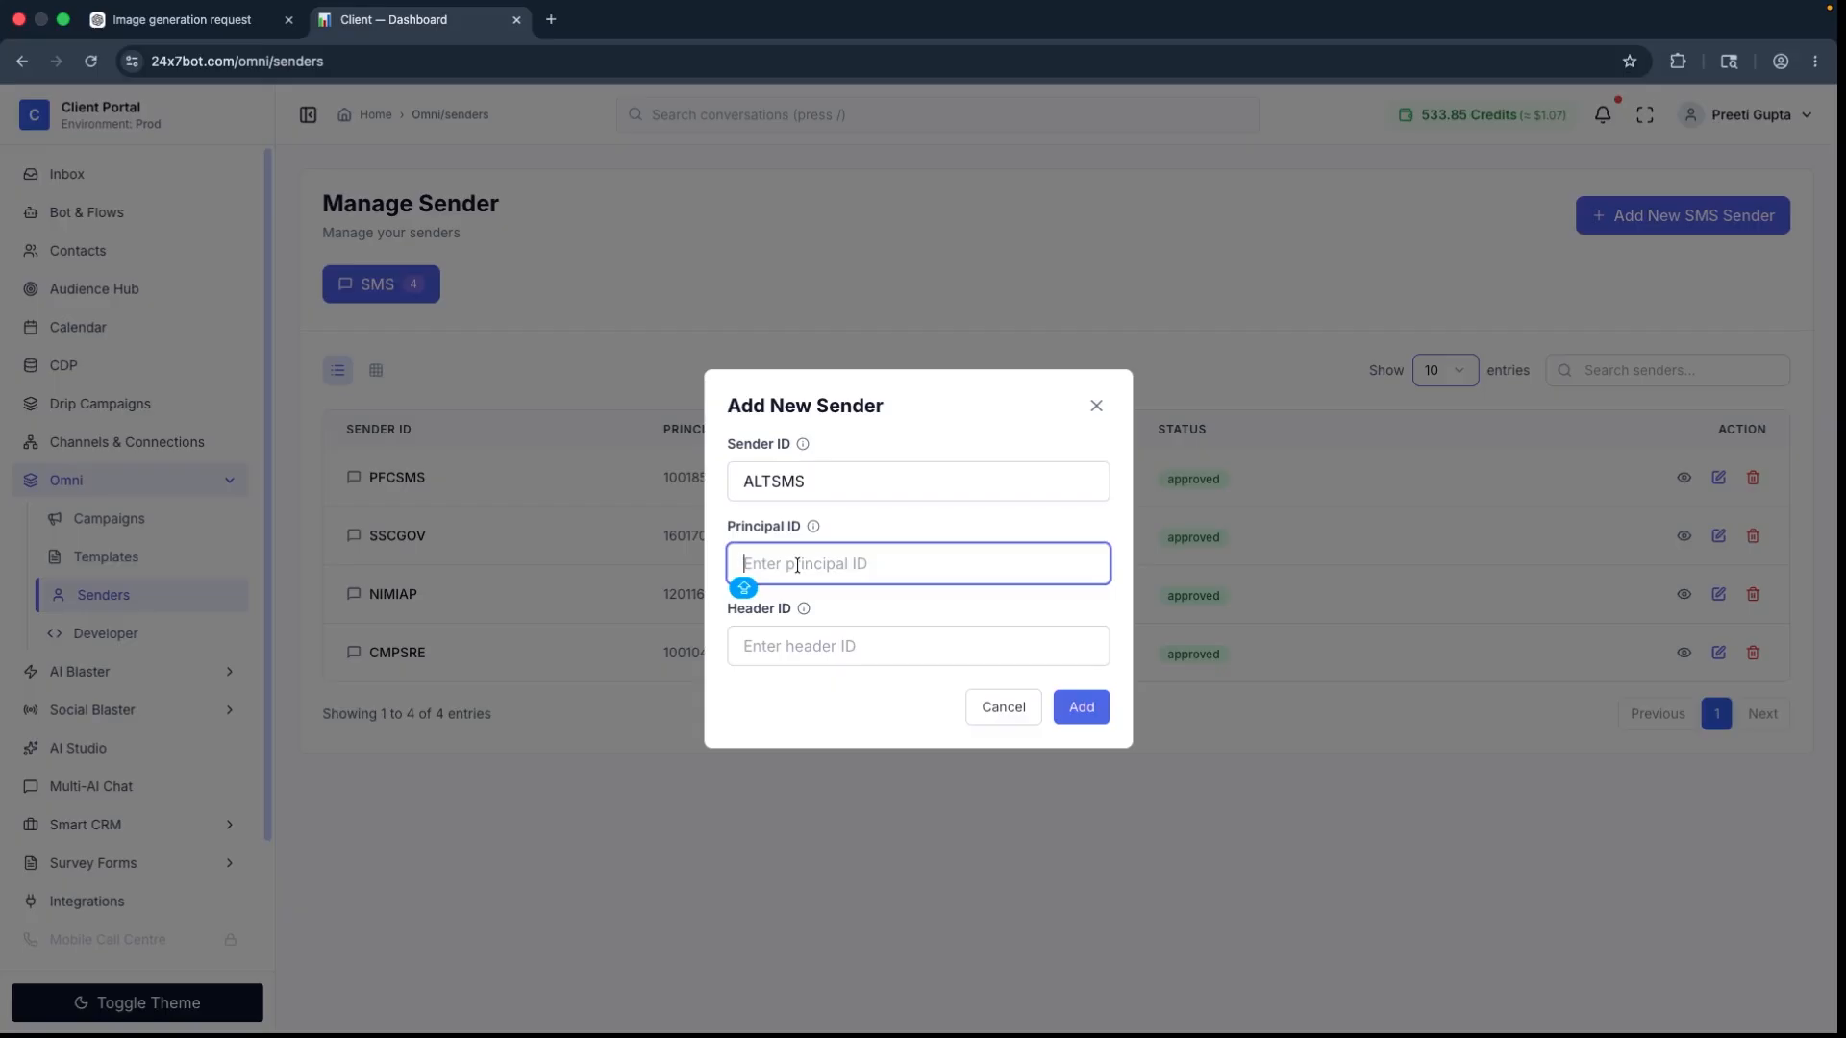
key(Caps_Lock)
right_click(798, 564)
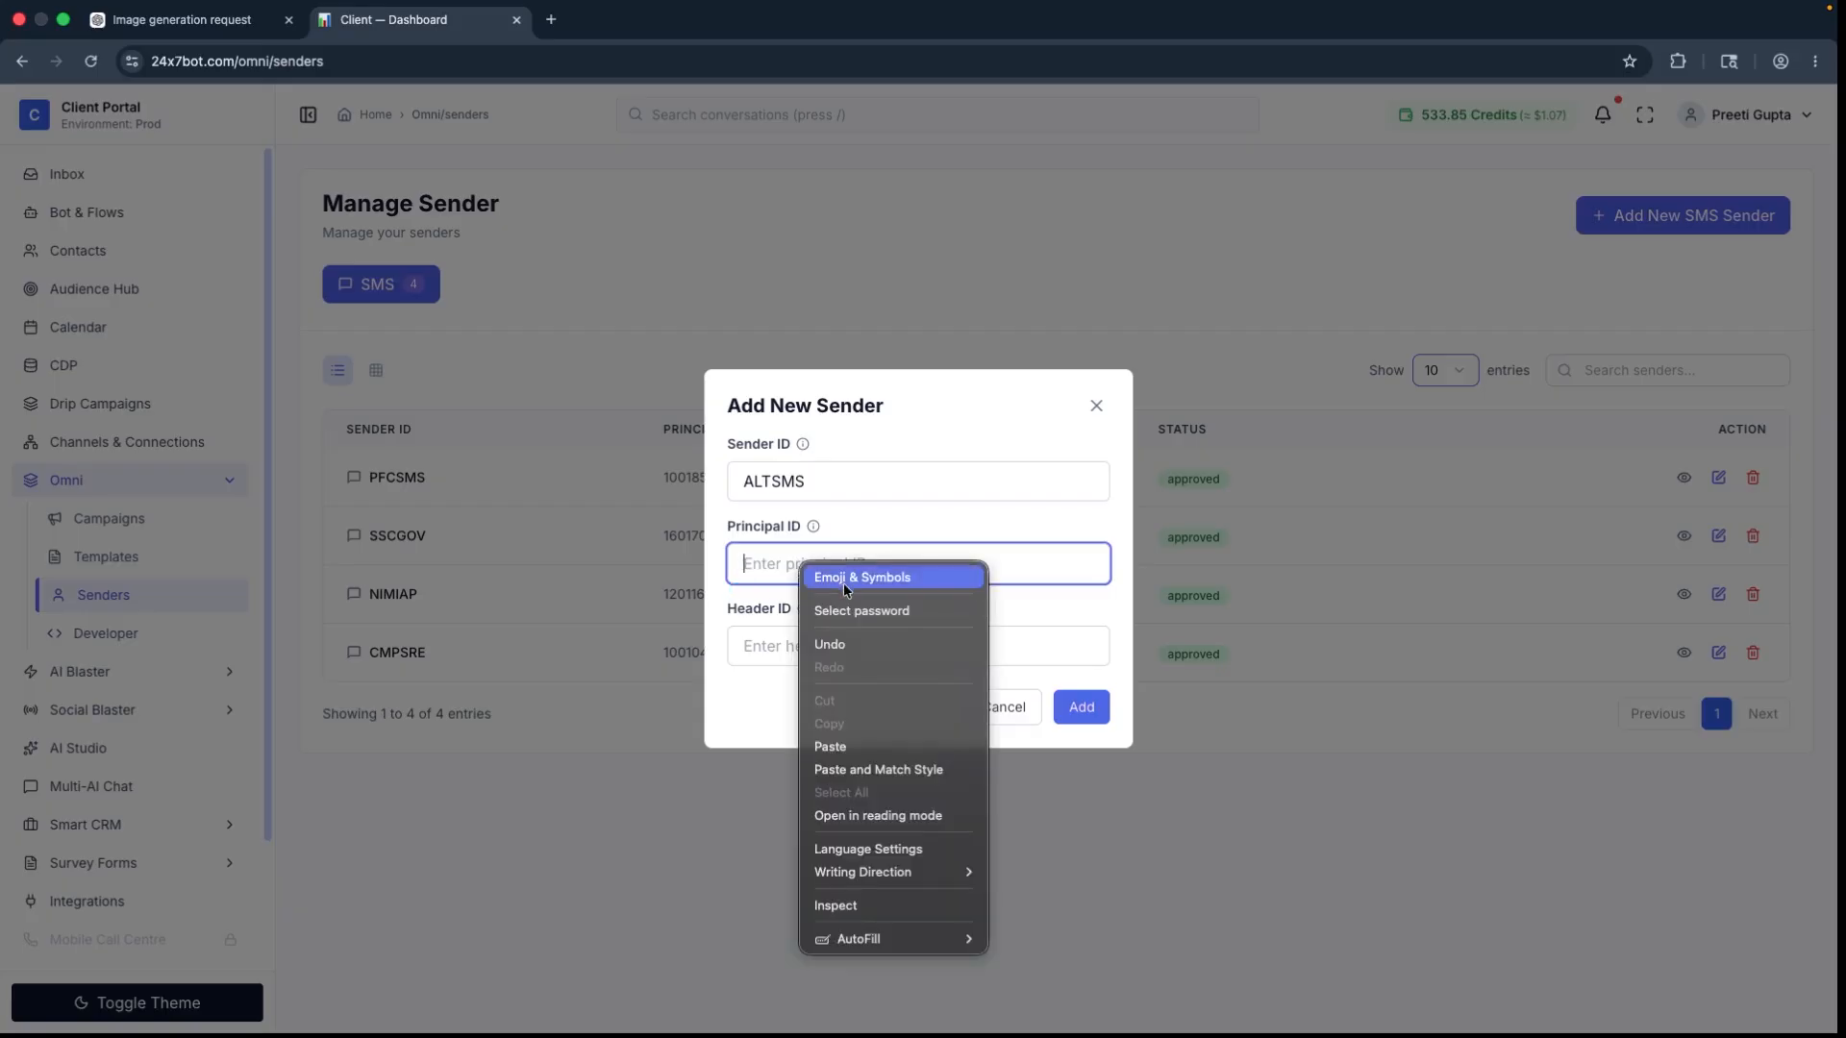
click(879, 750)
click(845, 647)
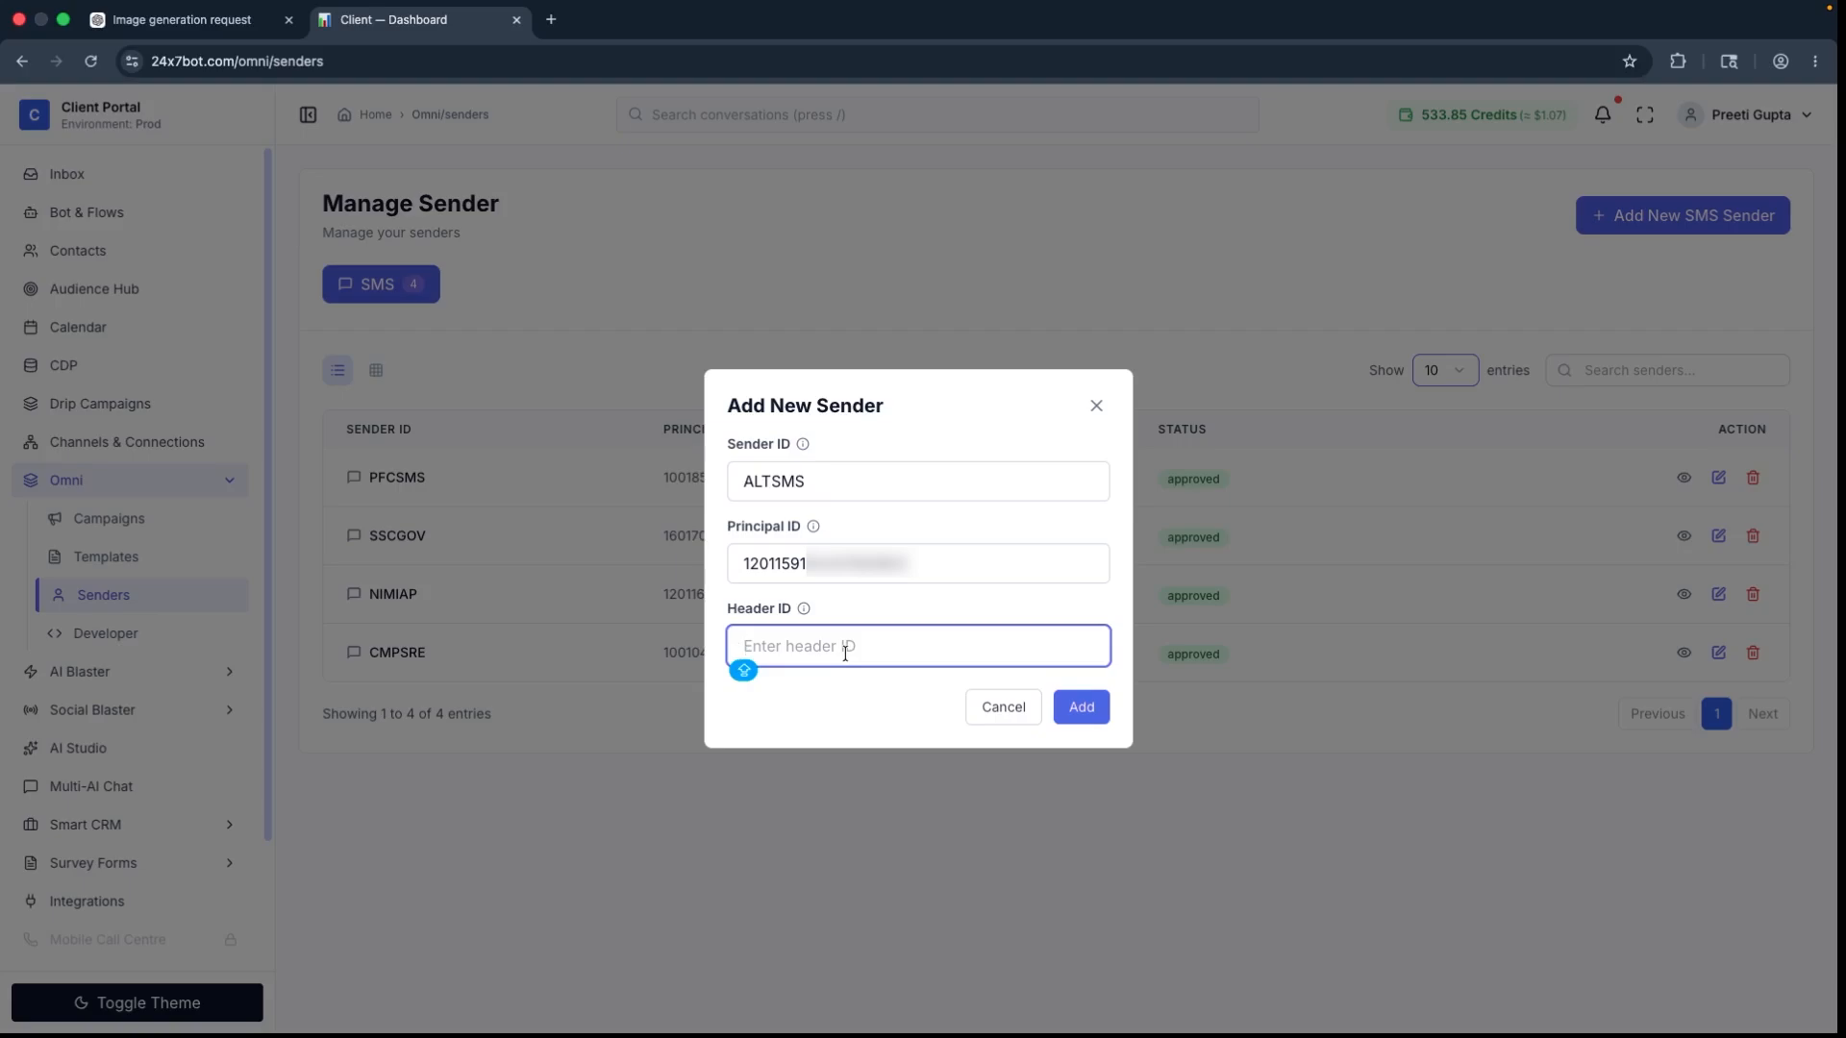
text(ALTSMS)
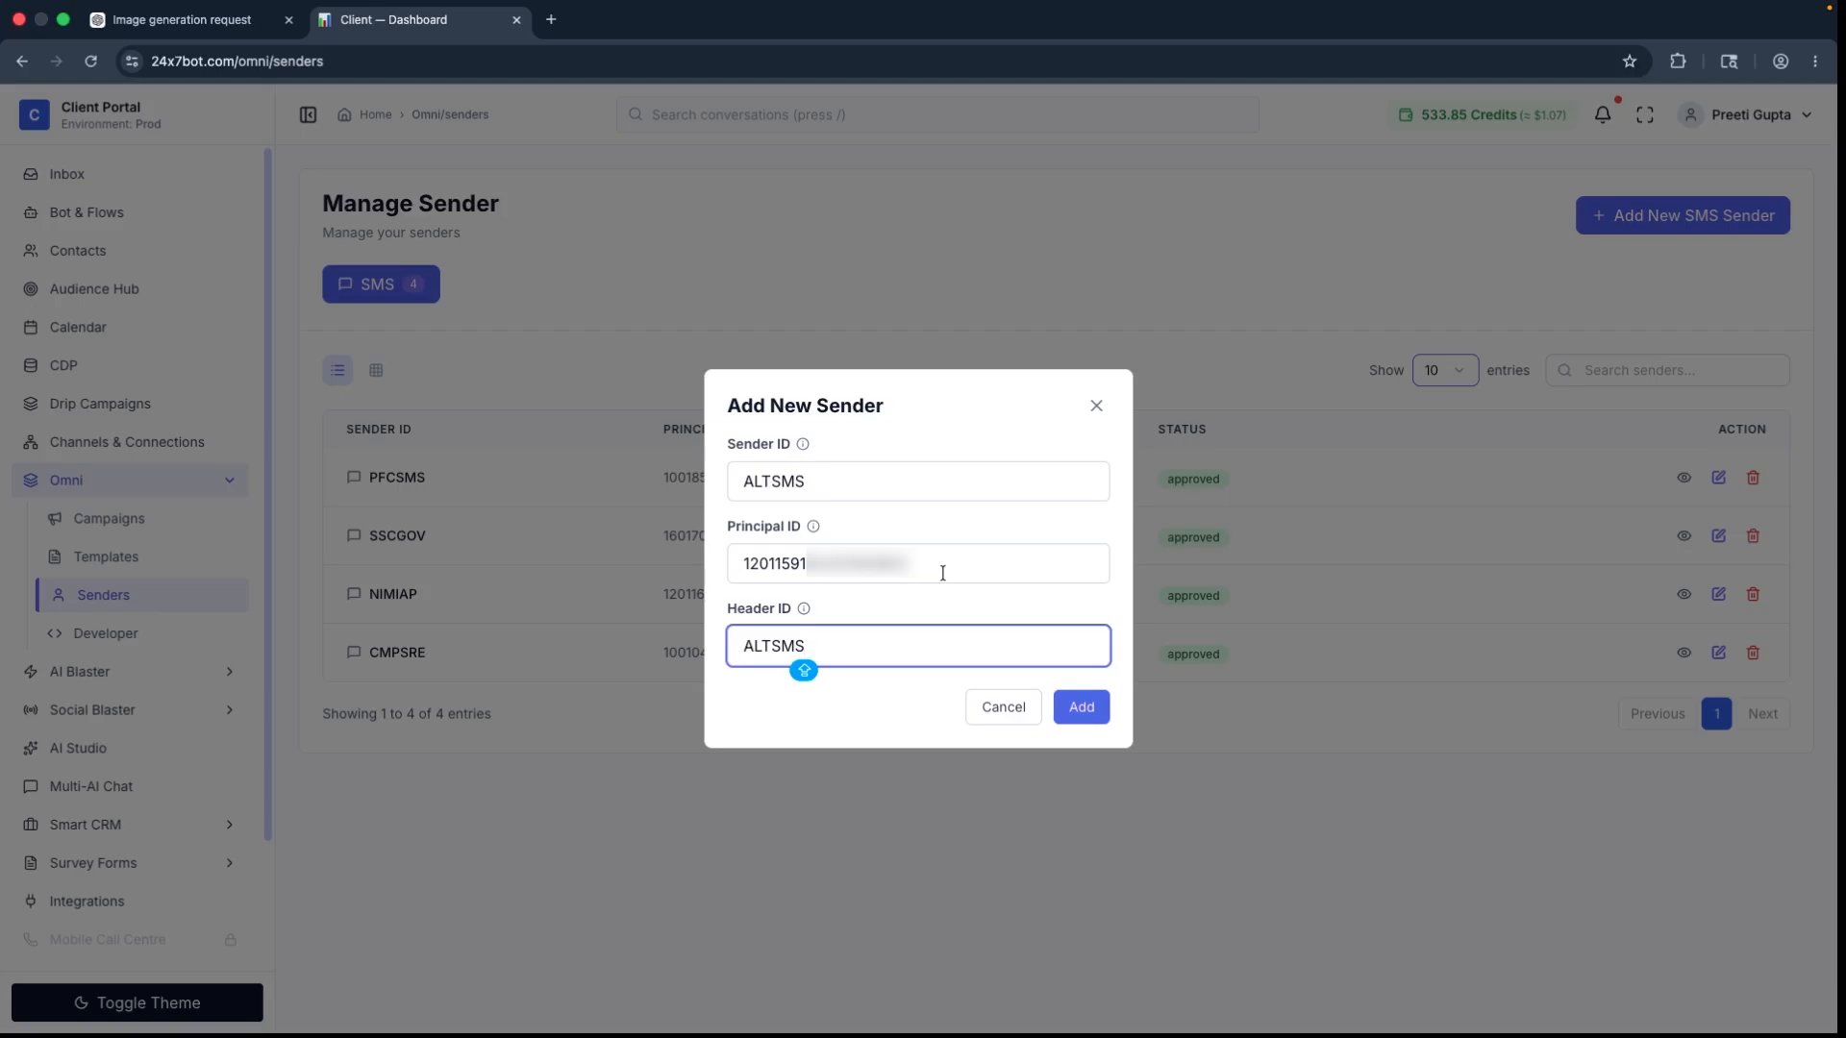
Step: Submit the new sender and check the approval status of ALTSMS in the sender list
click(1087, 711)
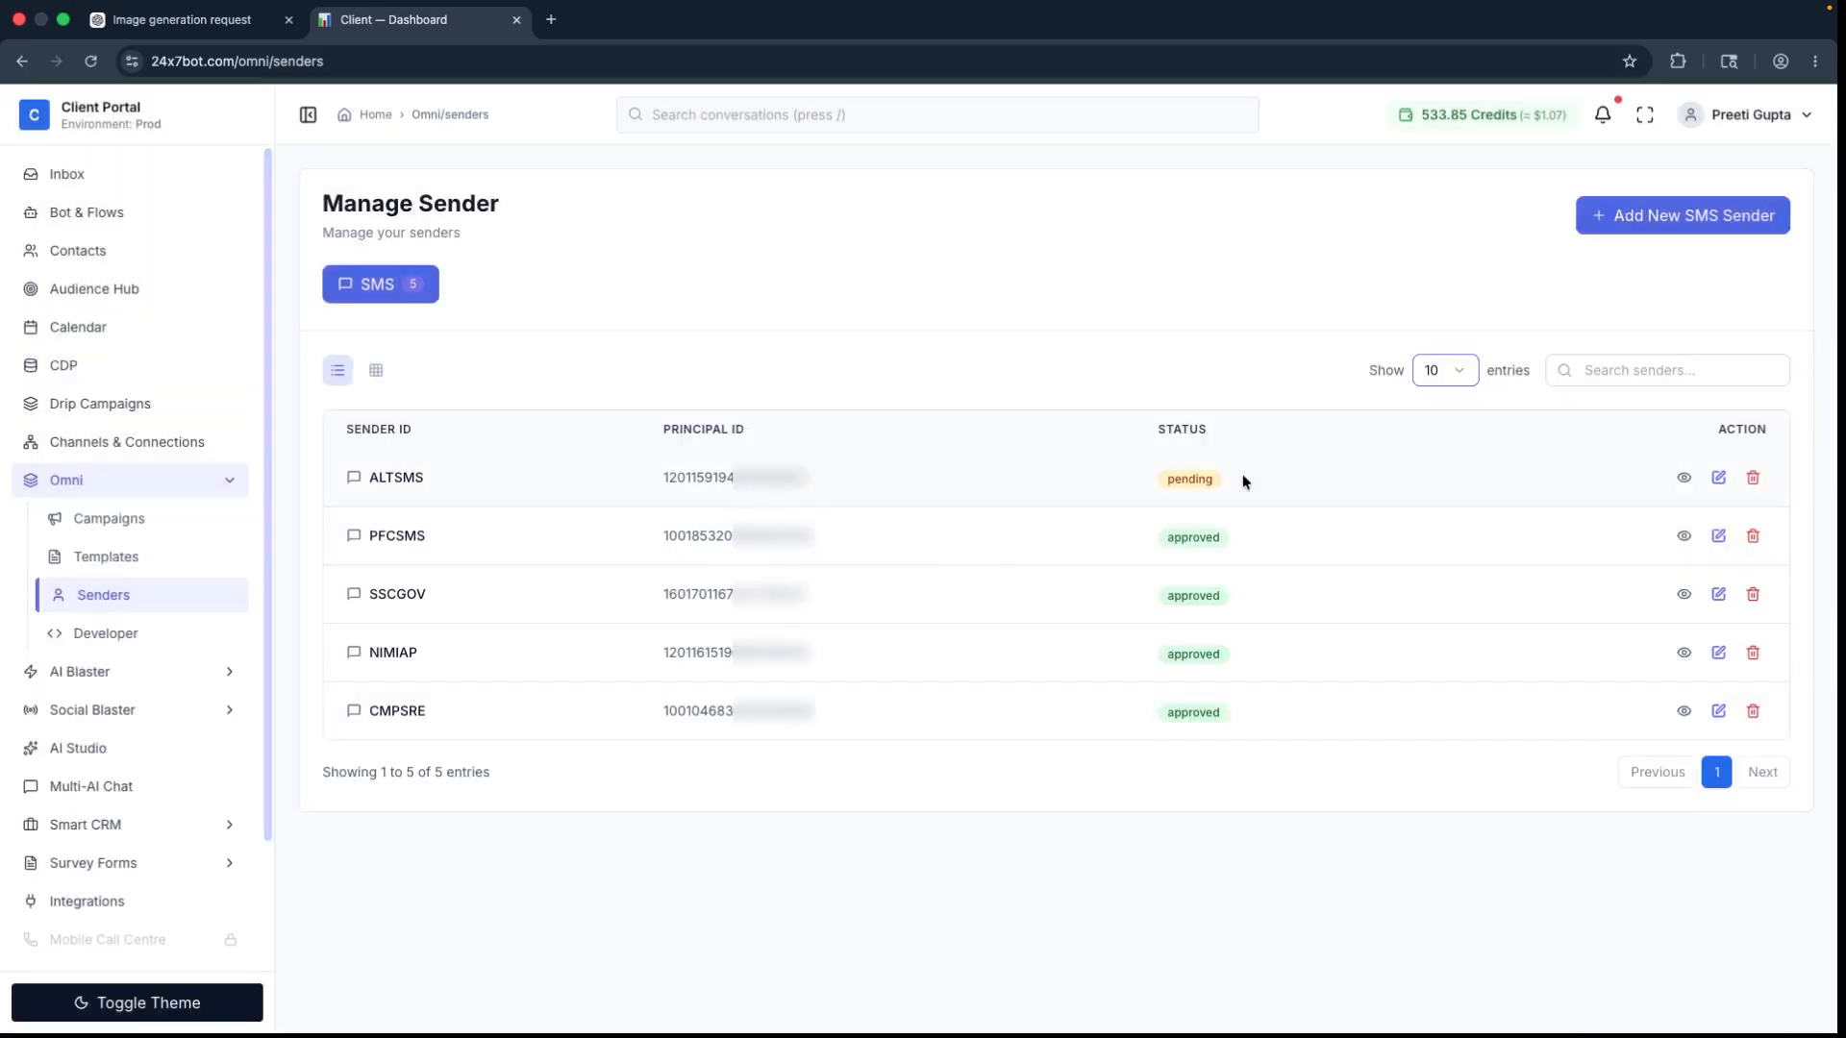
double_click(1206, 480)
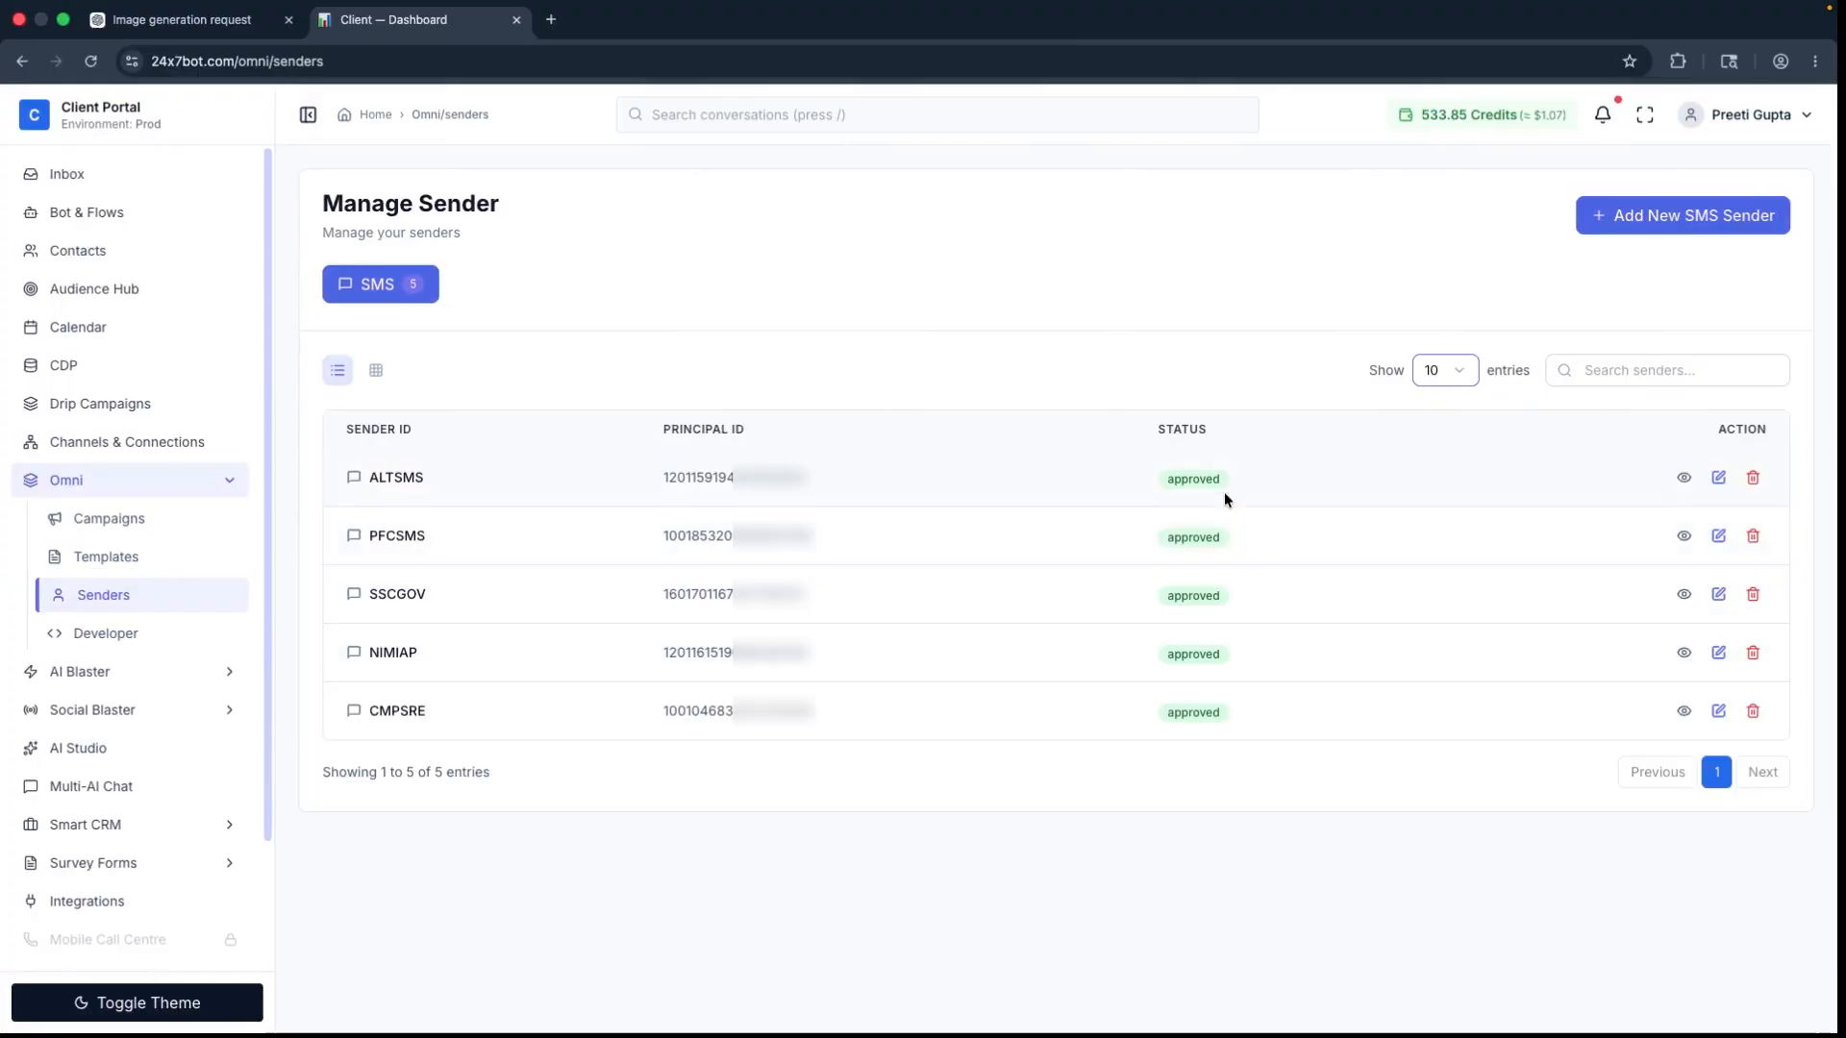
double_click(1213, 483)
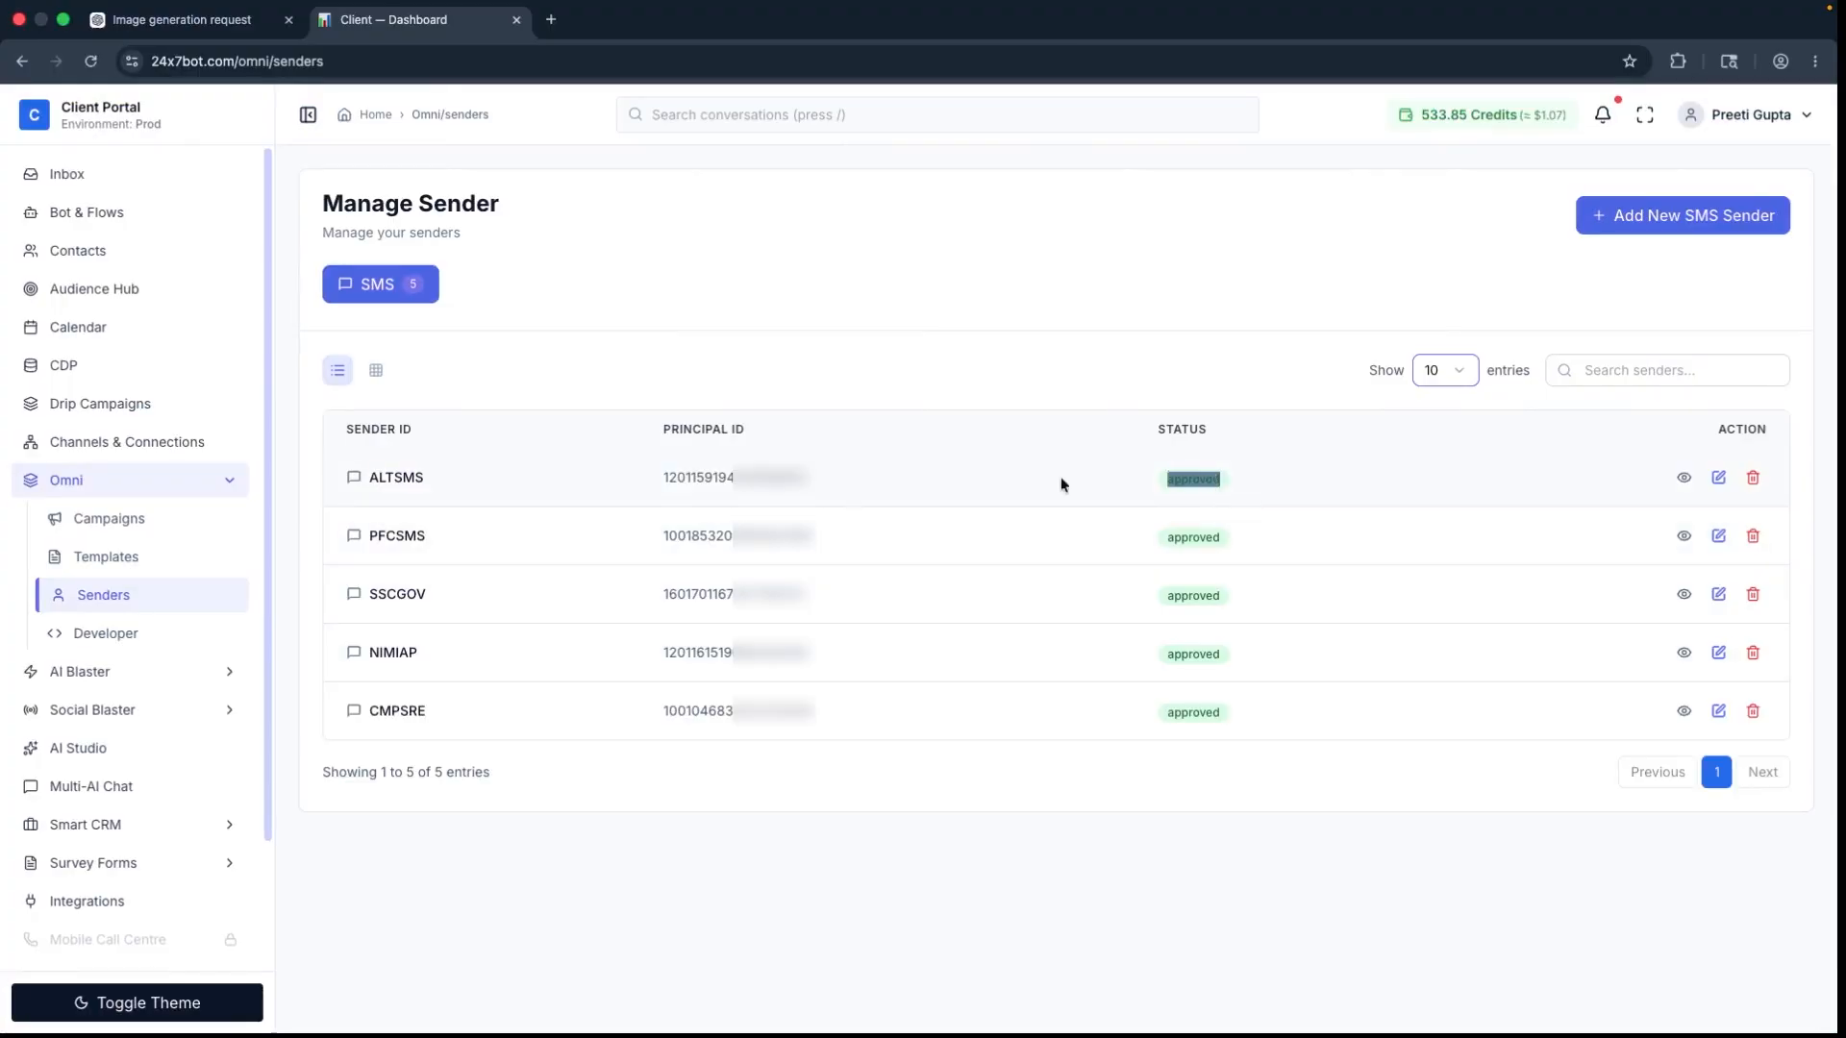
Step: Start a new SMS template in the Omni templates section and name it AD_1
click(90, 563)
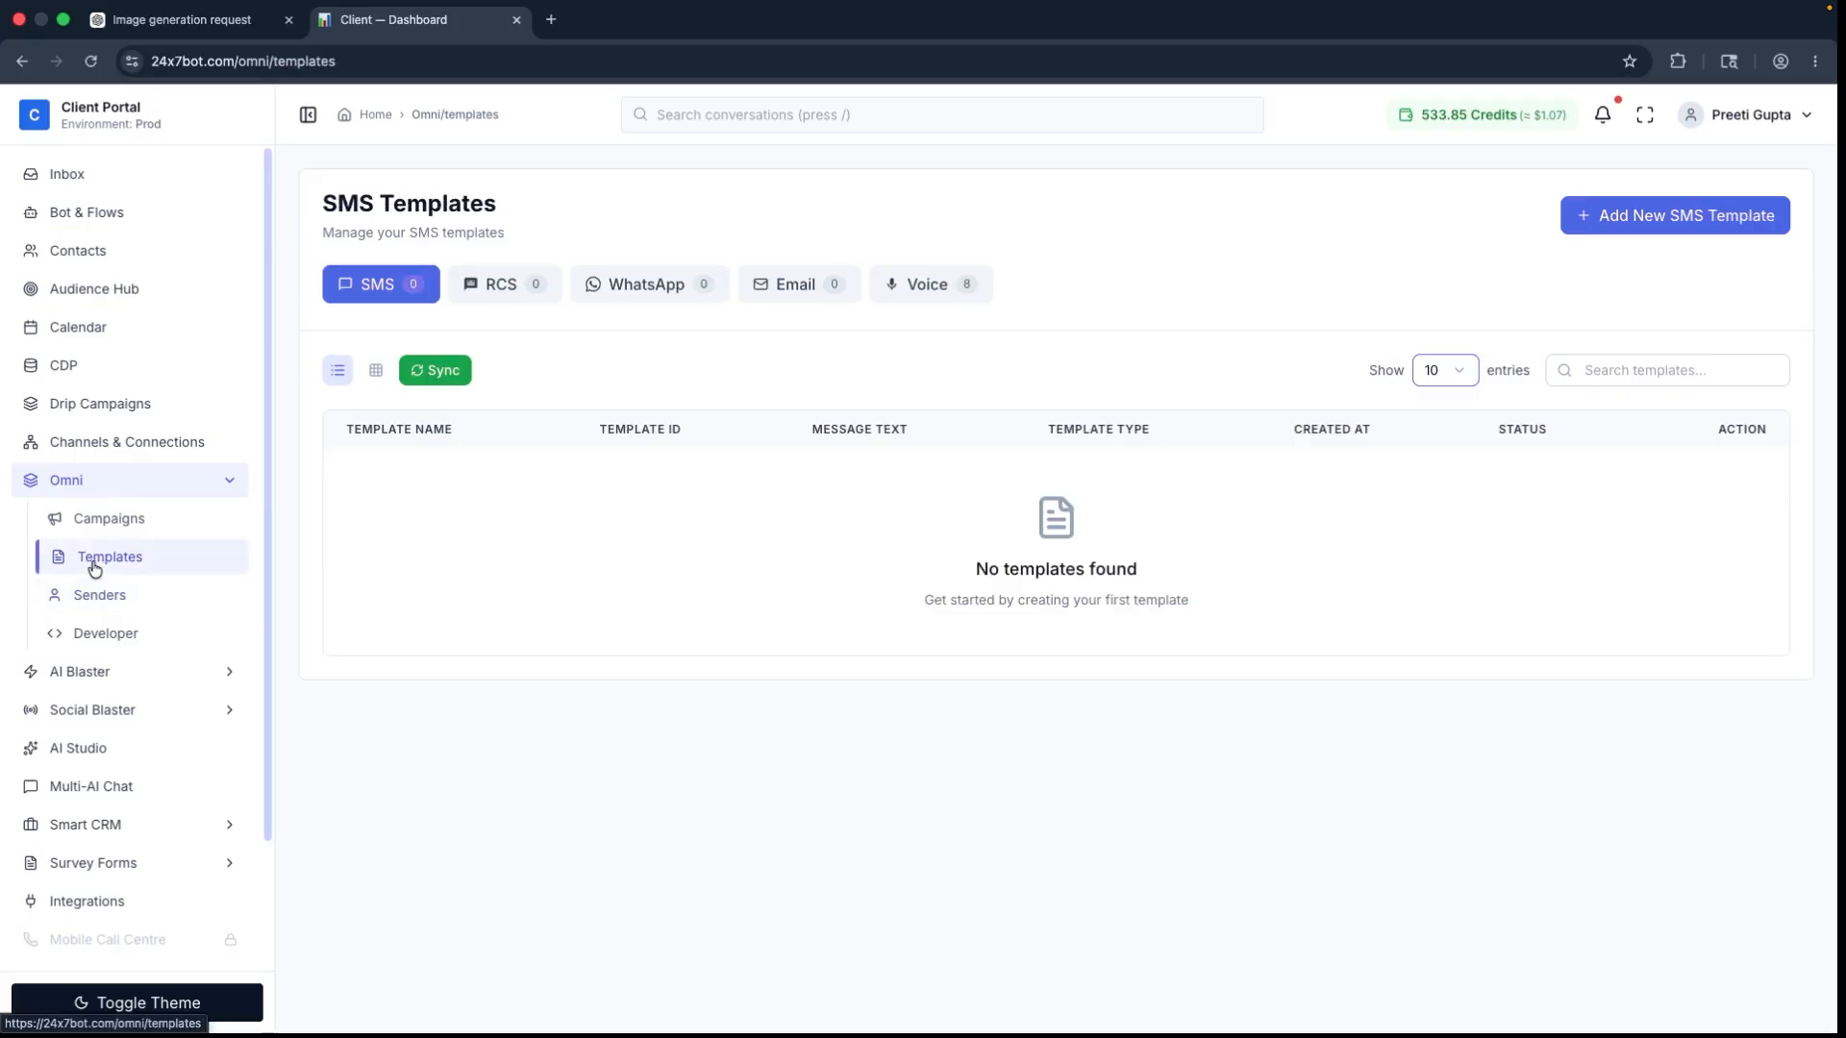
click(1661, 224)
click(505, 358)
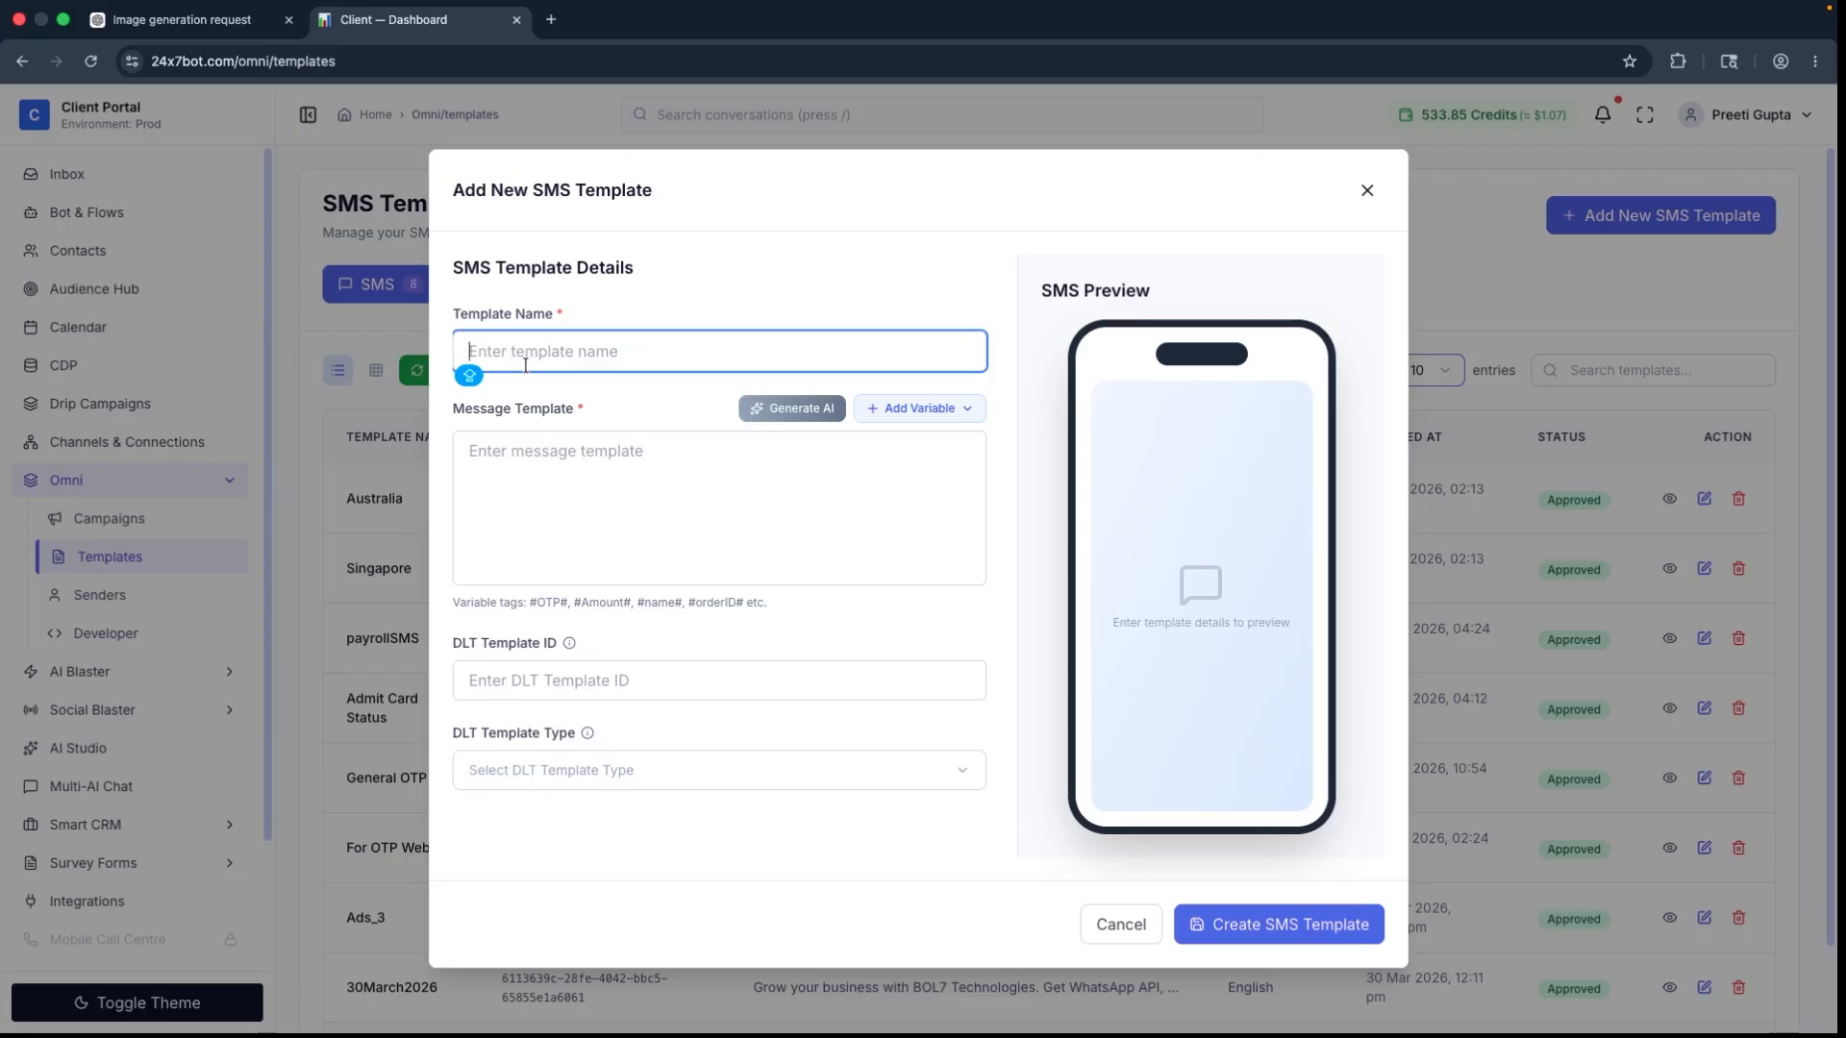
text(A)
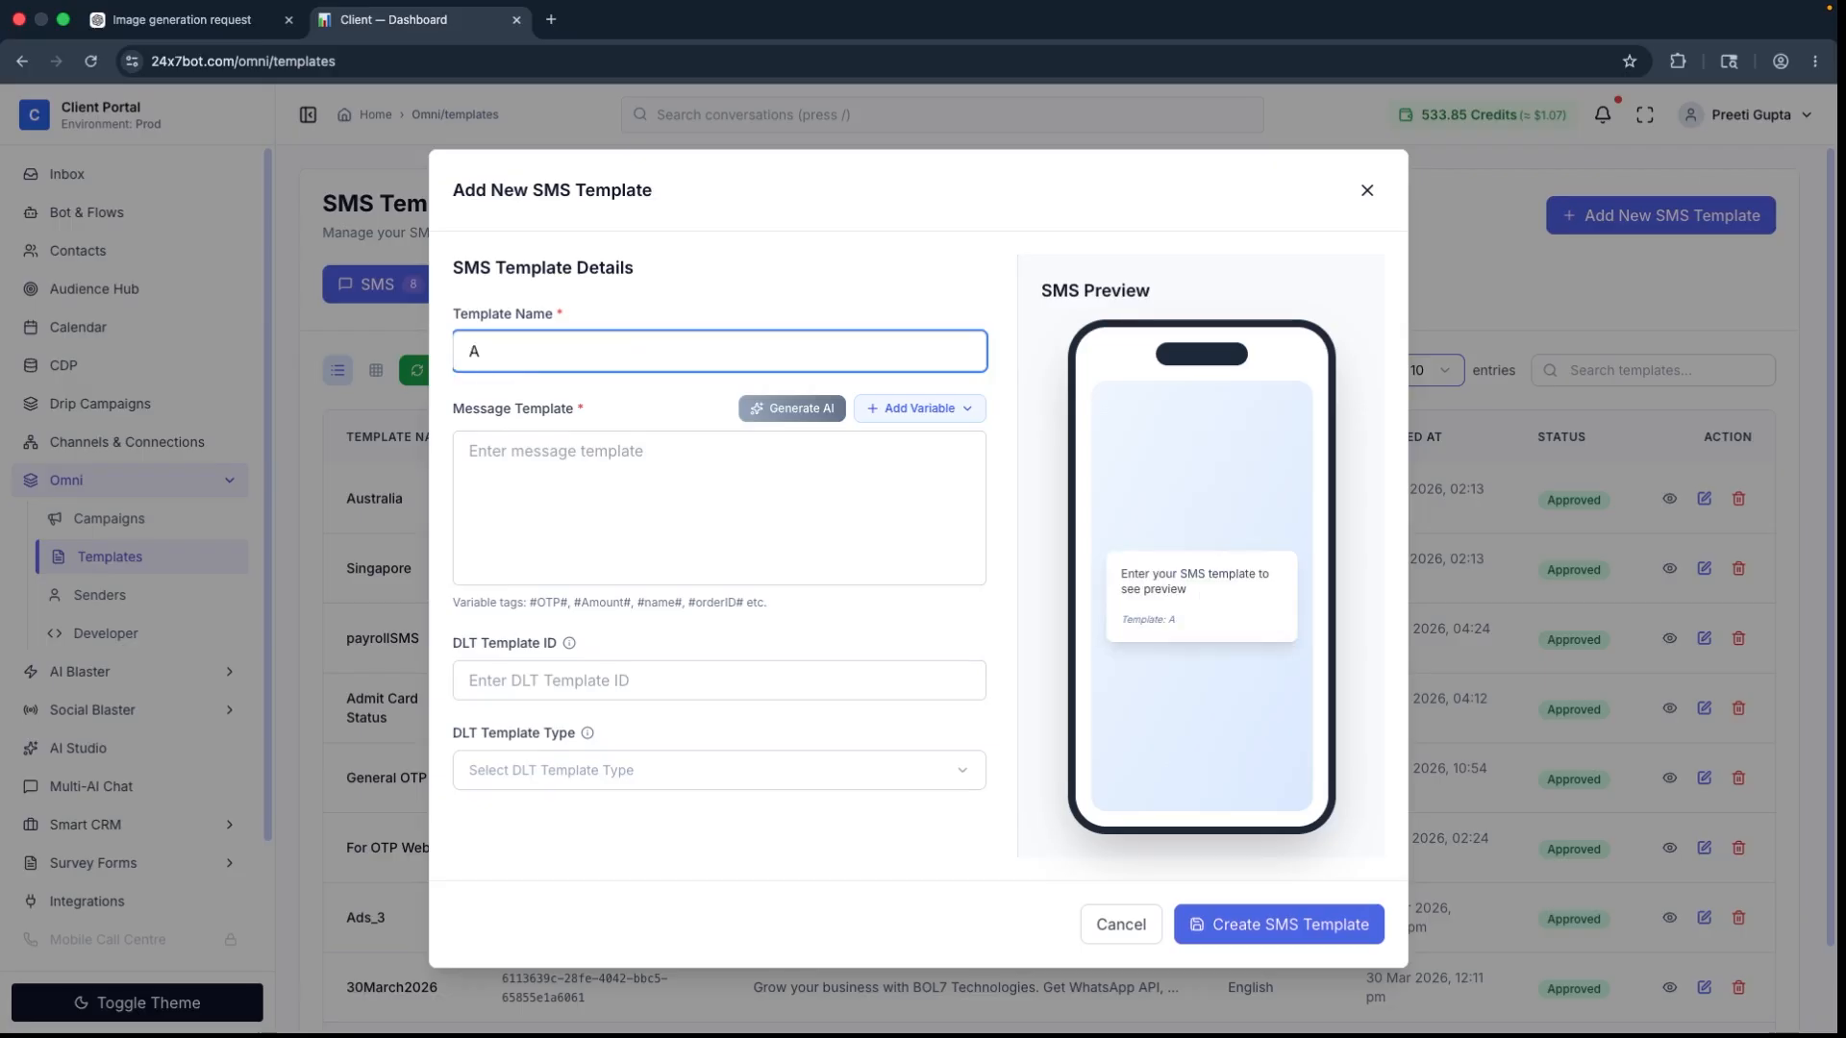
text(D_1)
click(590, 445)
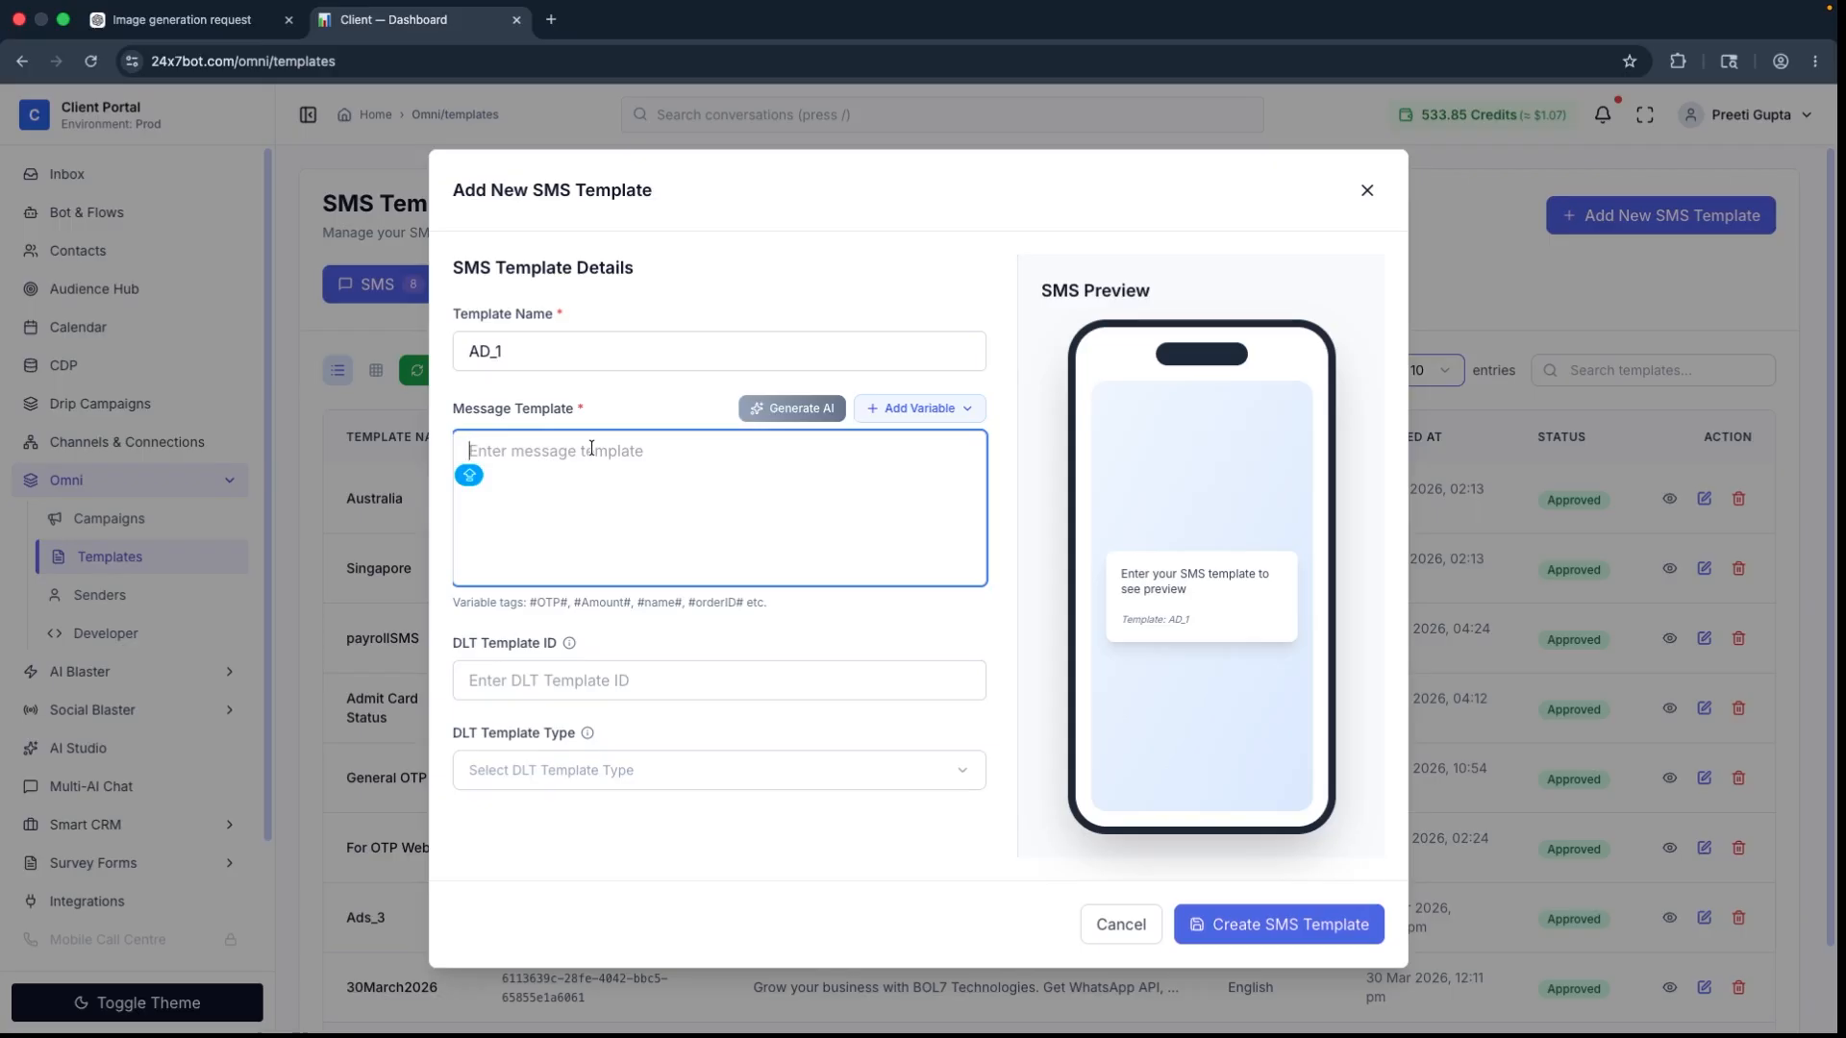
click(918, 408)
click(494, 515)
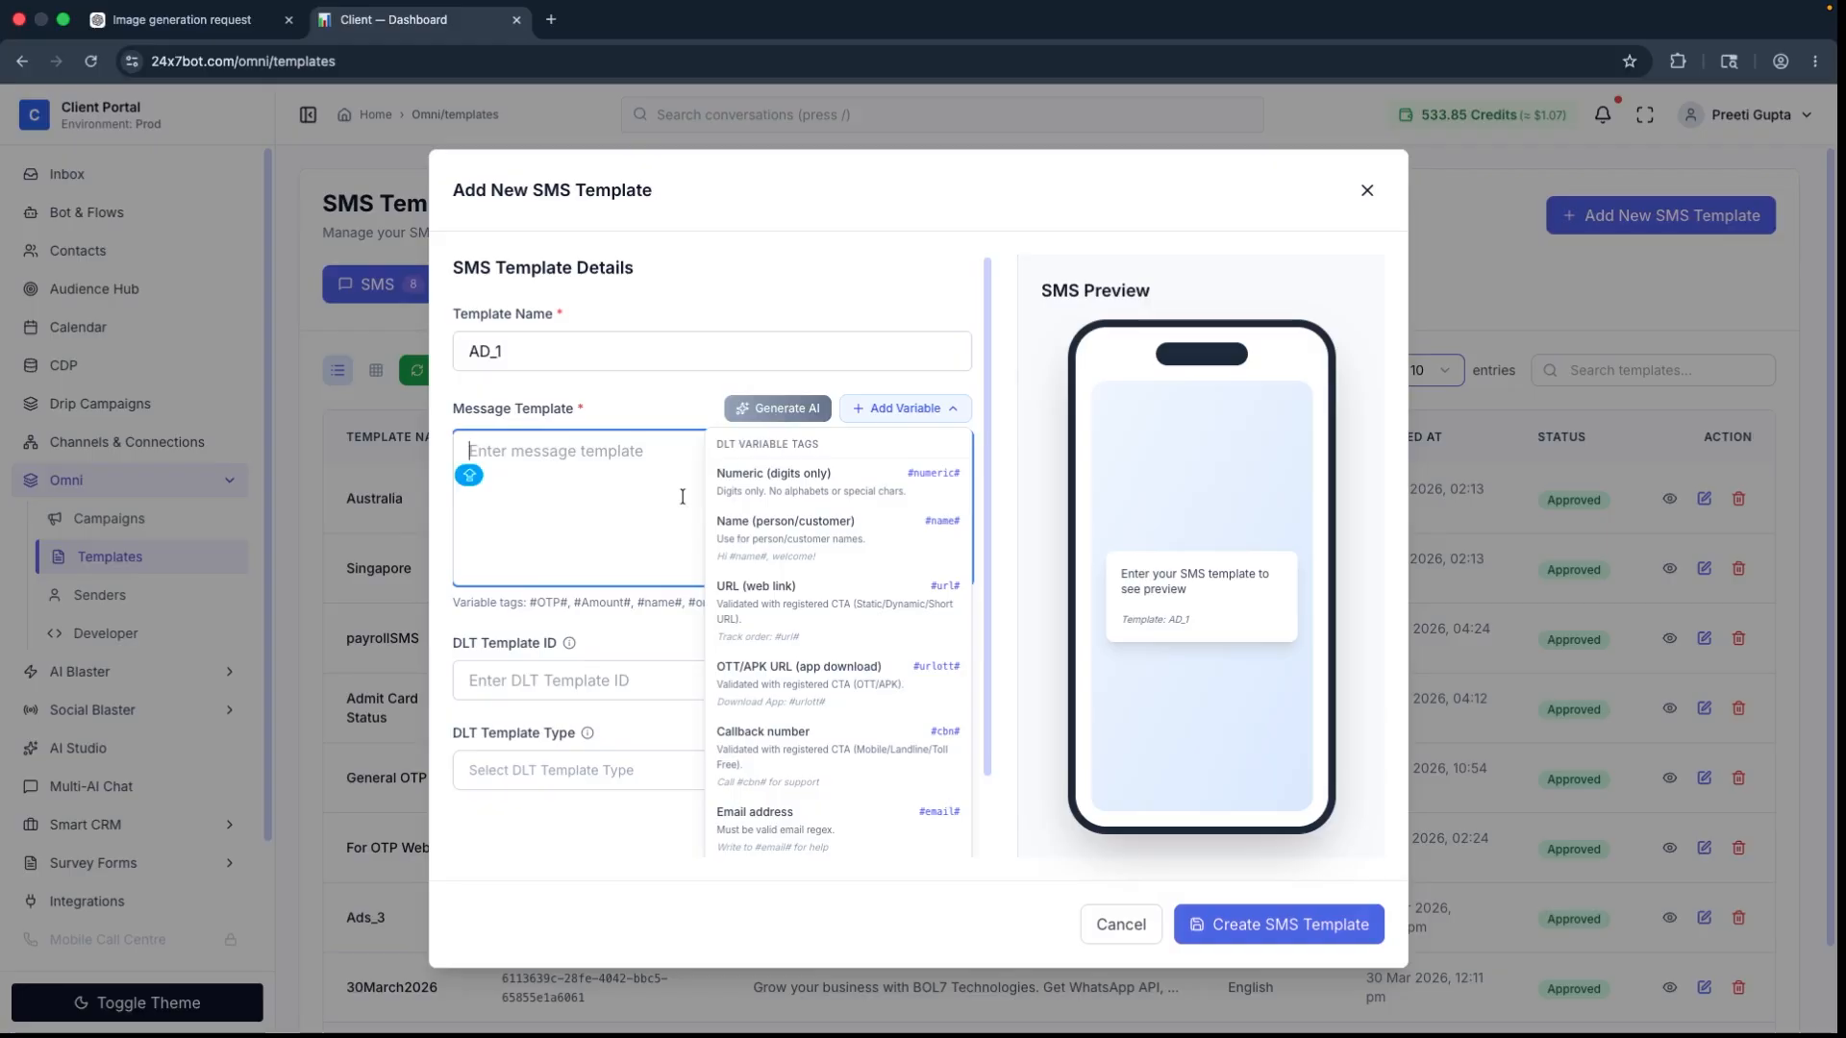
click(904, 407)
right_click(571, 444)
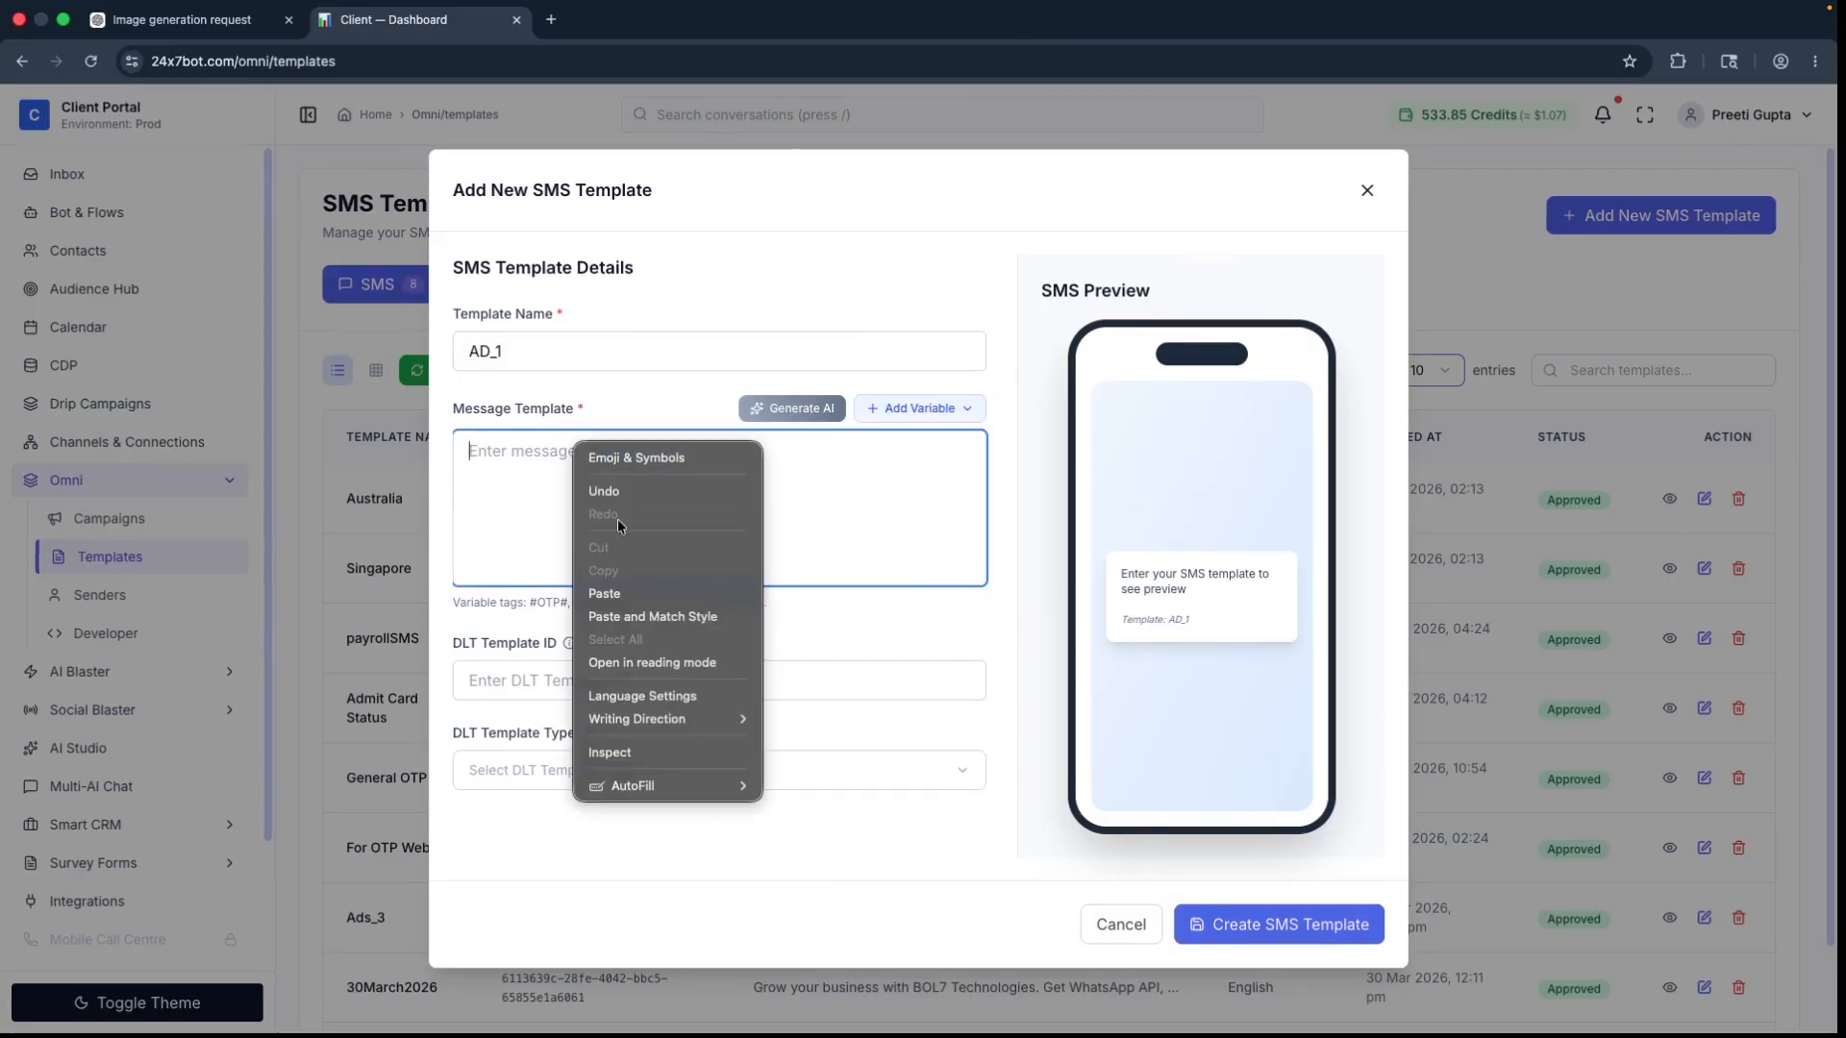
click(632, 593)
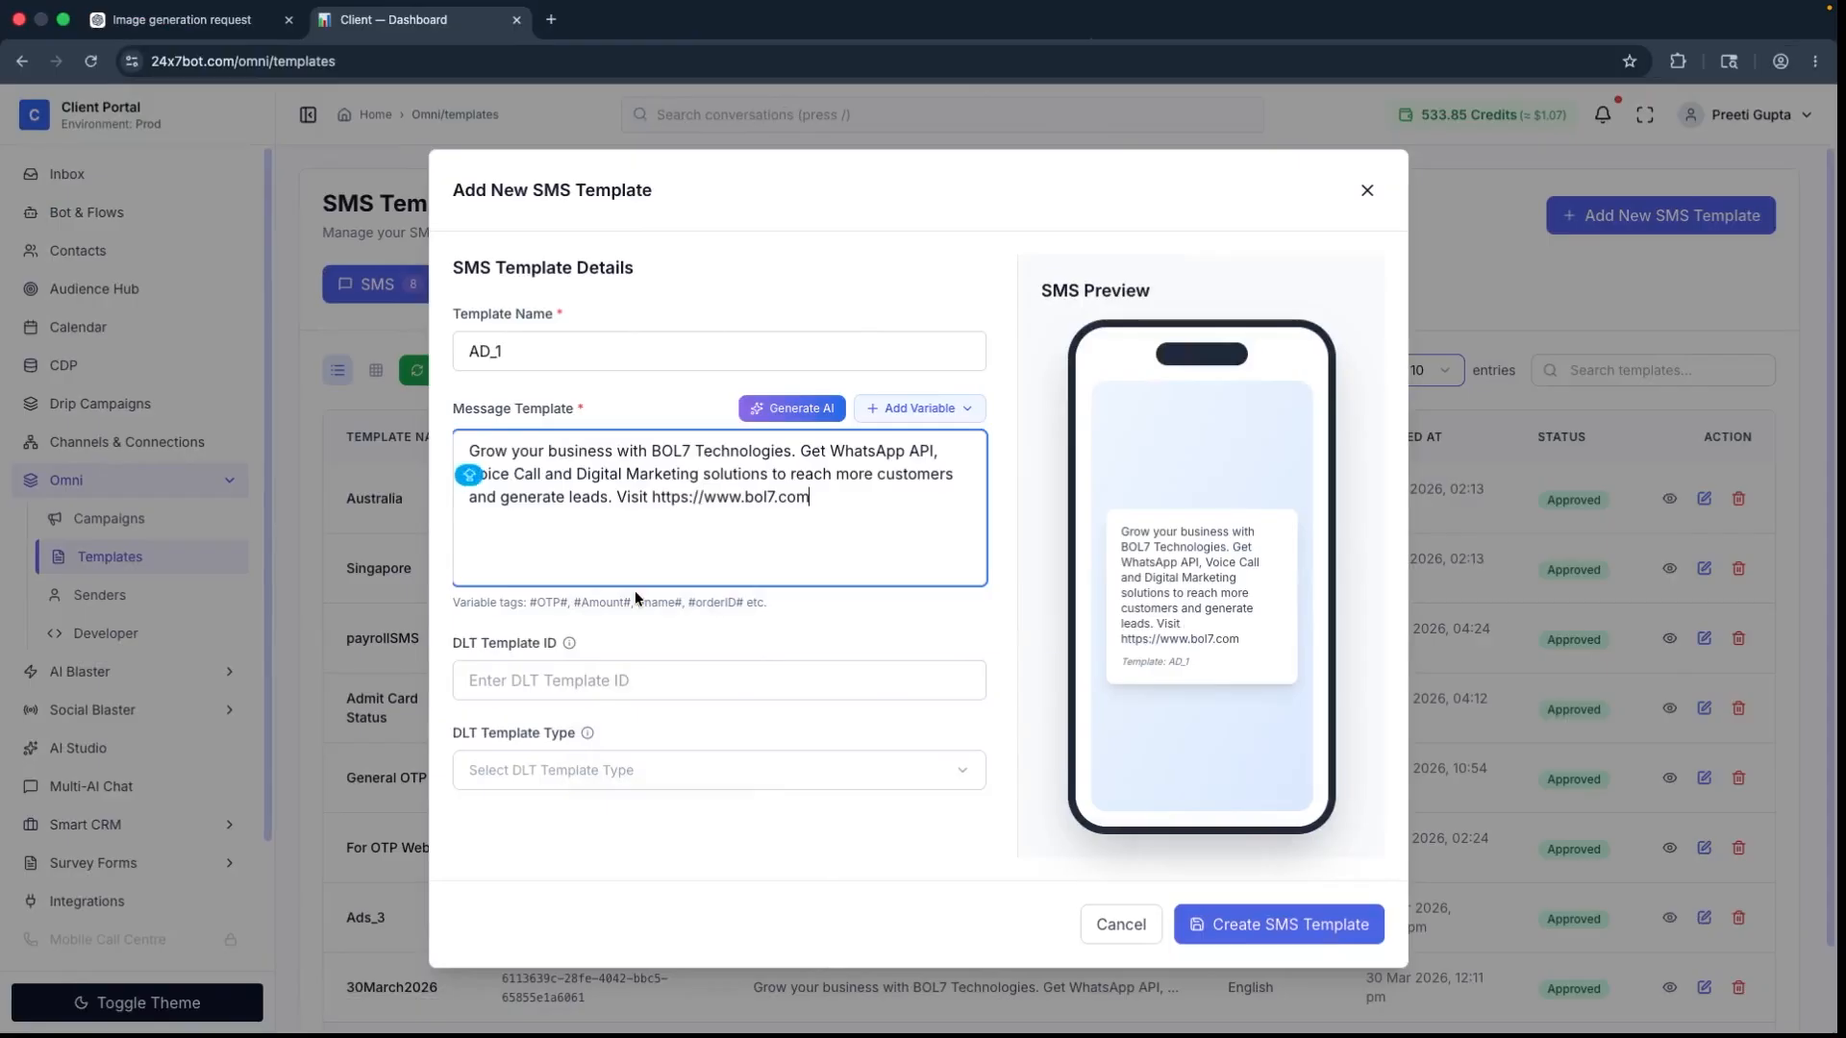
Step: Paste the DLT template ID, set the DLT template type to Promotional, and create the SMS template
click(633, 681)
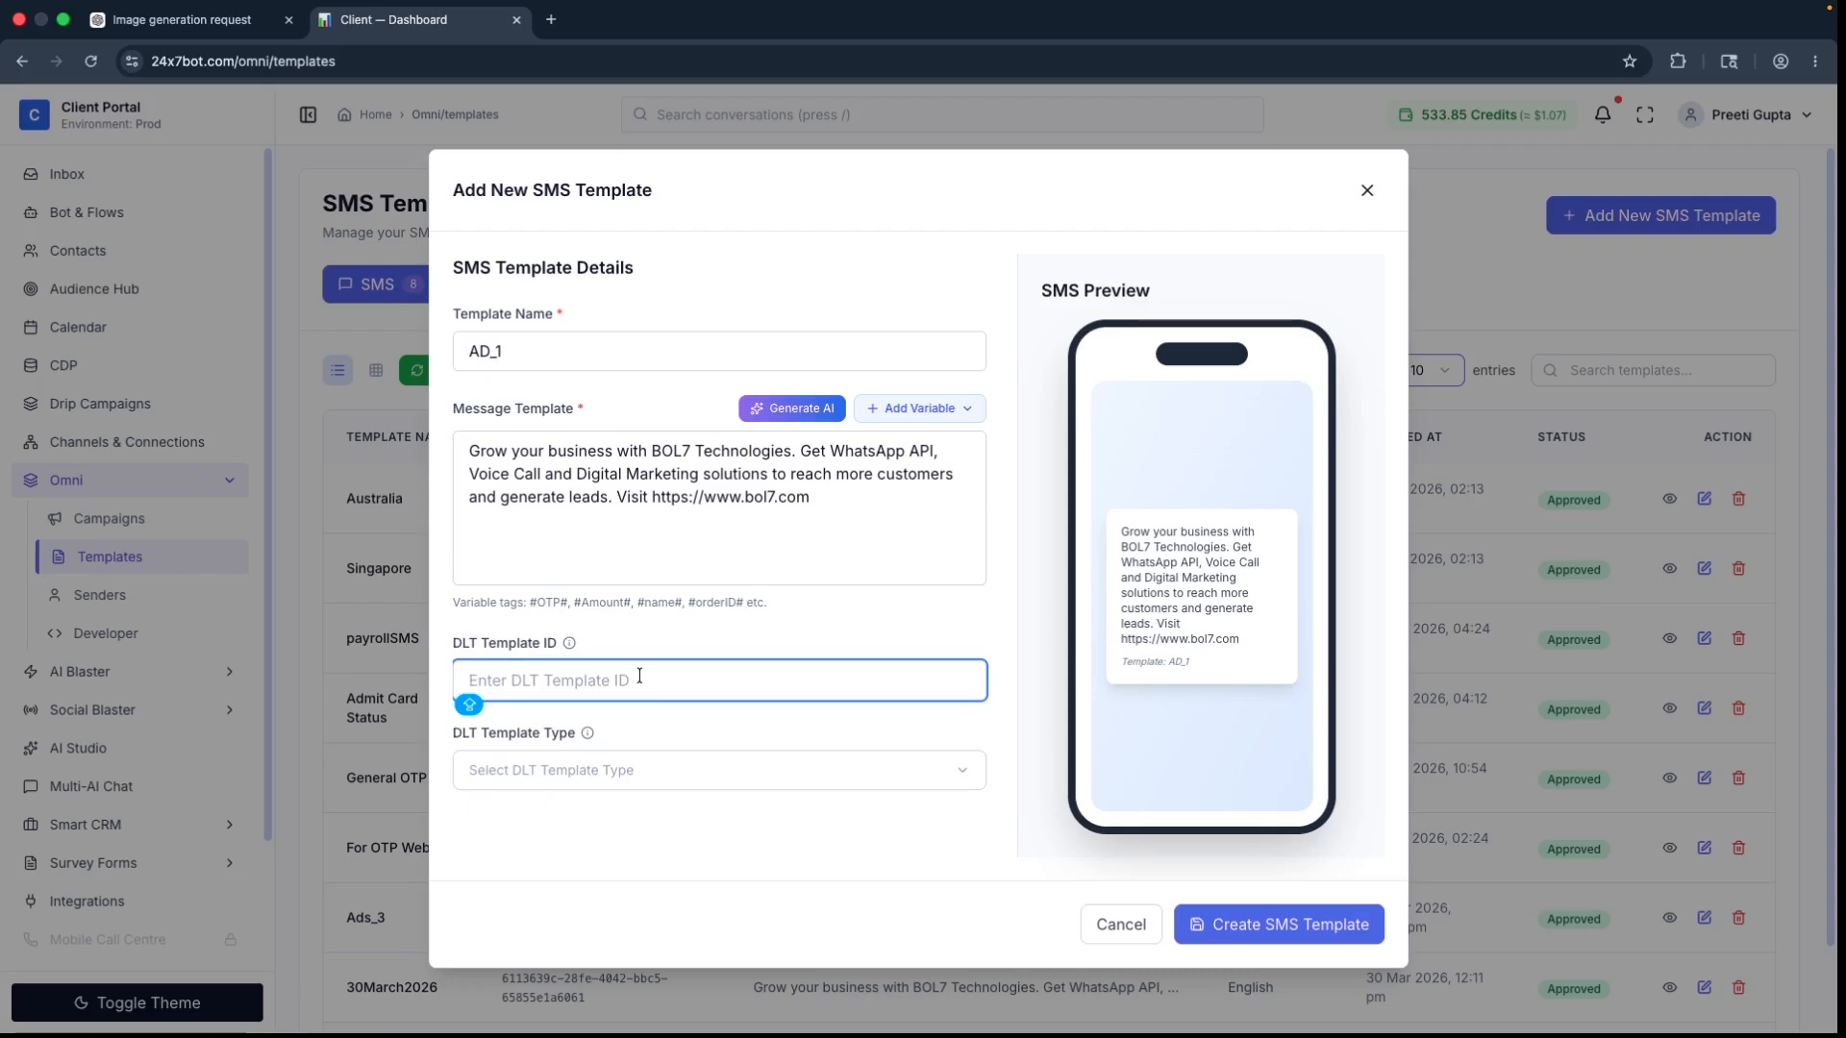
right_click(669, 667)
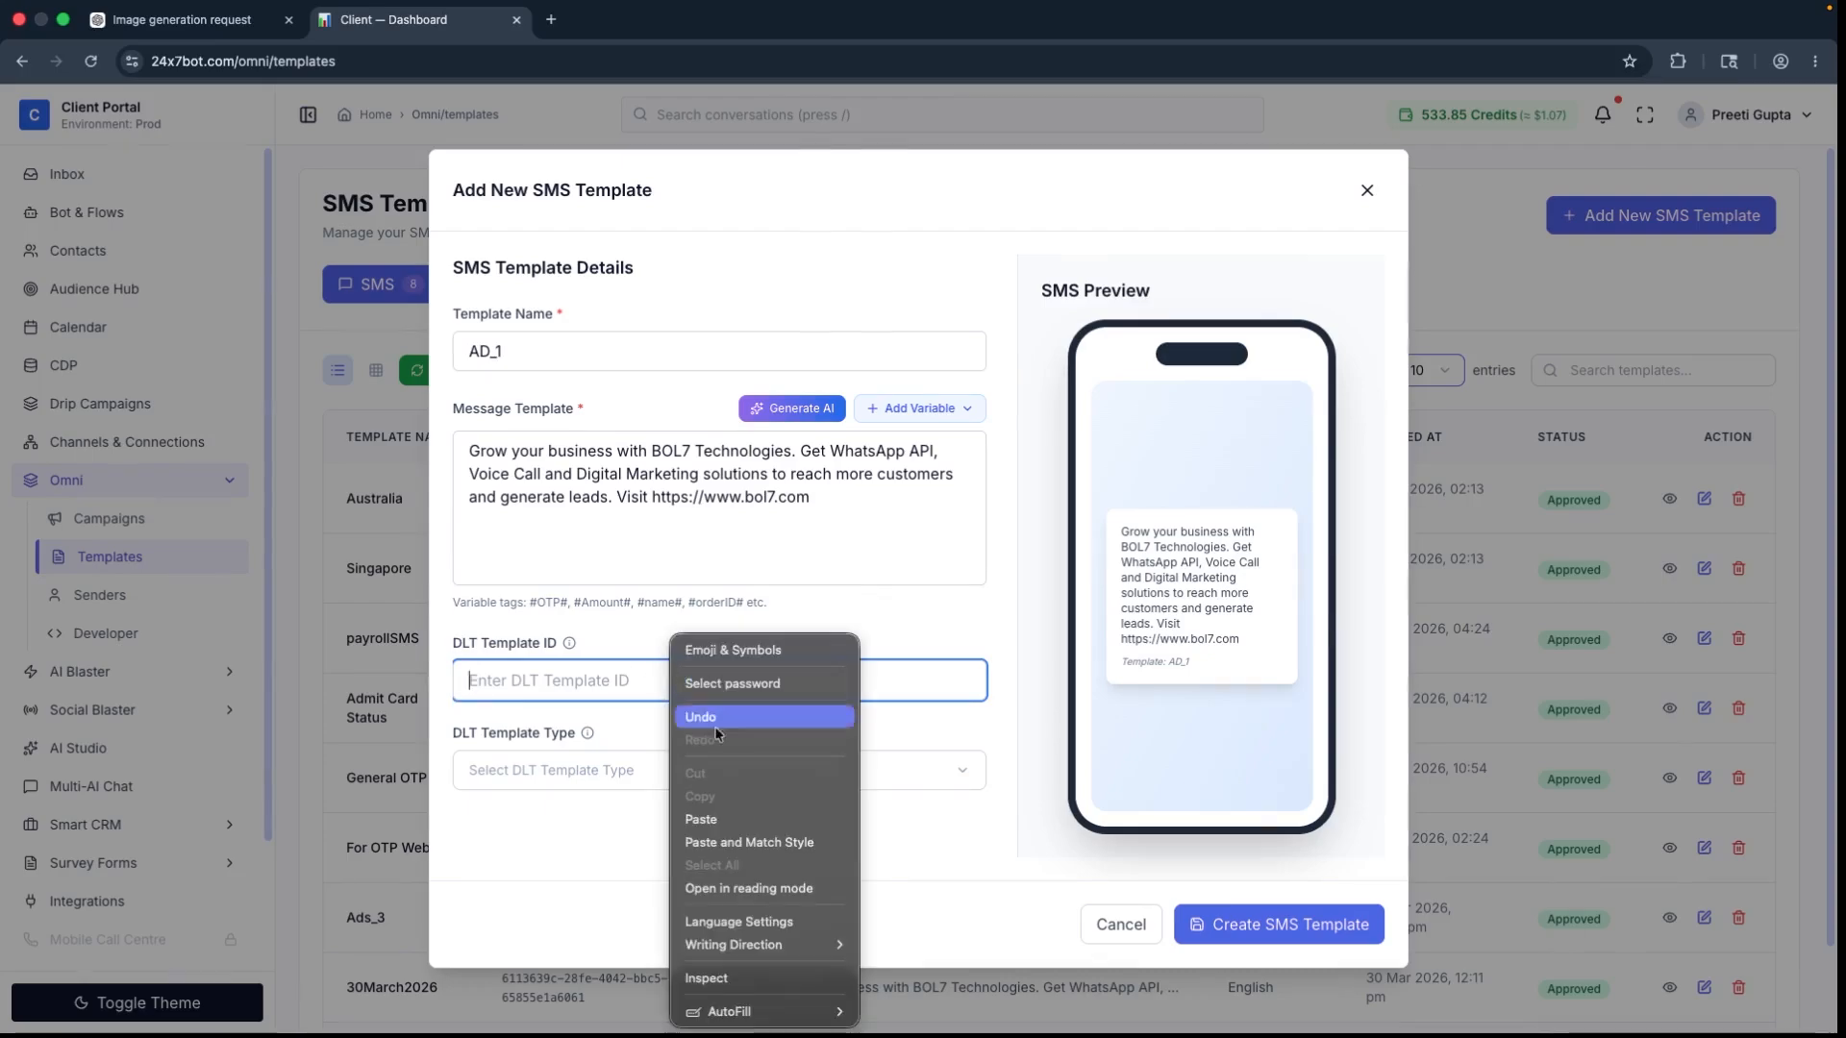
click(736, 822)
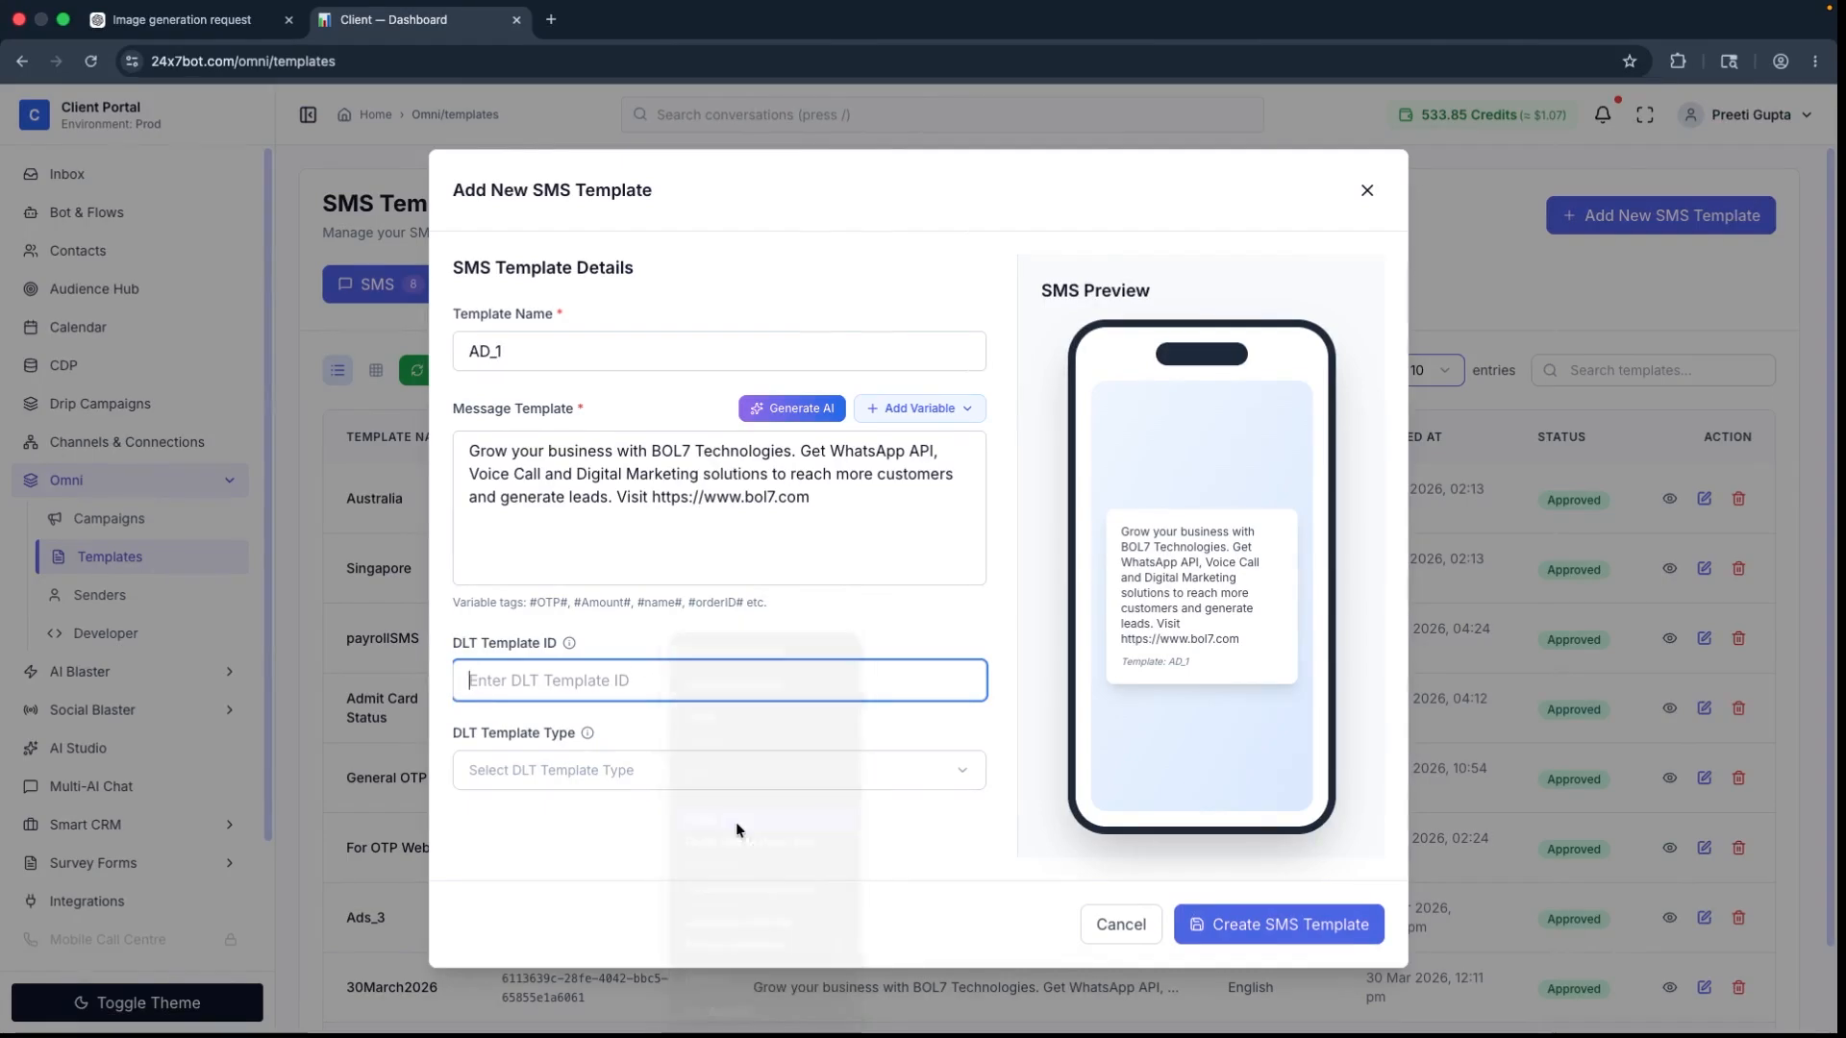
click(637, 773)
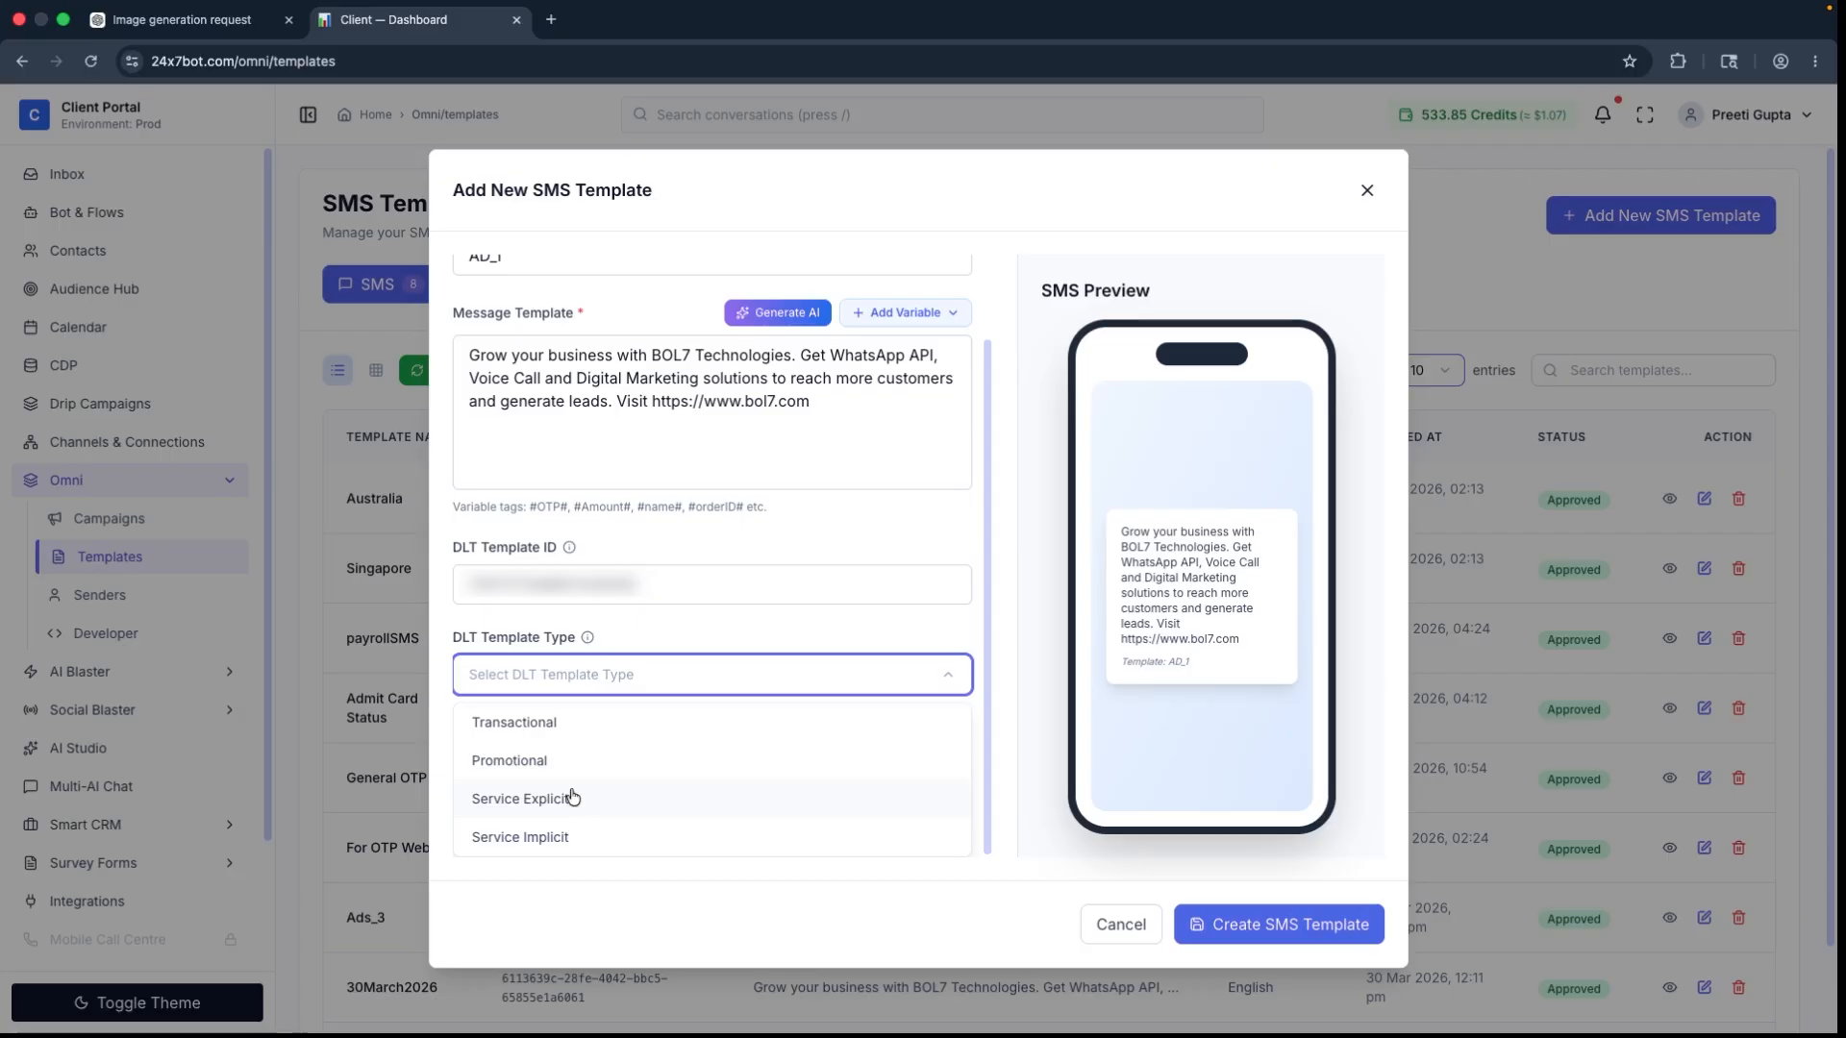
click(562, 761)
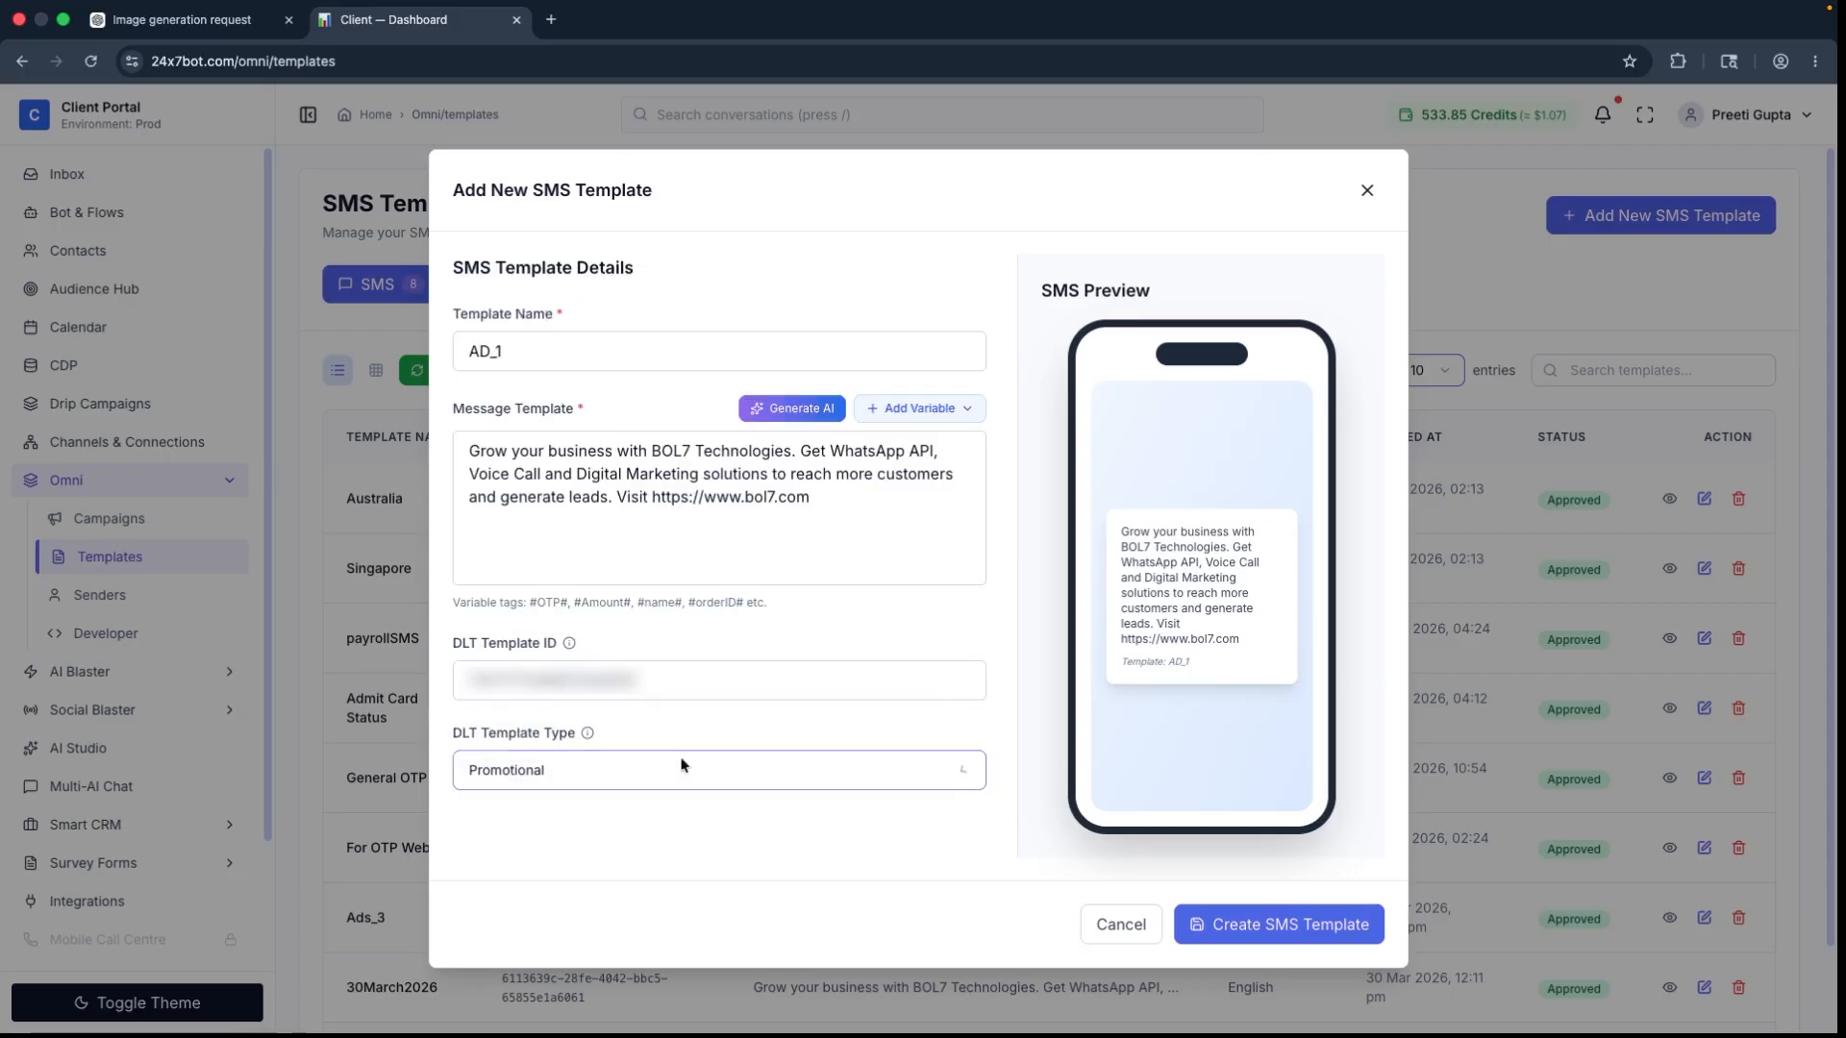
click(1247, 933)
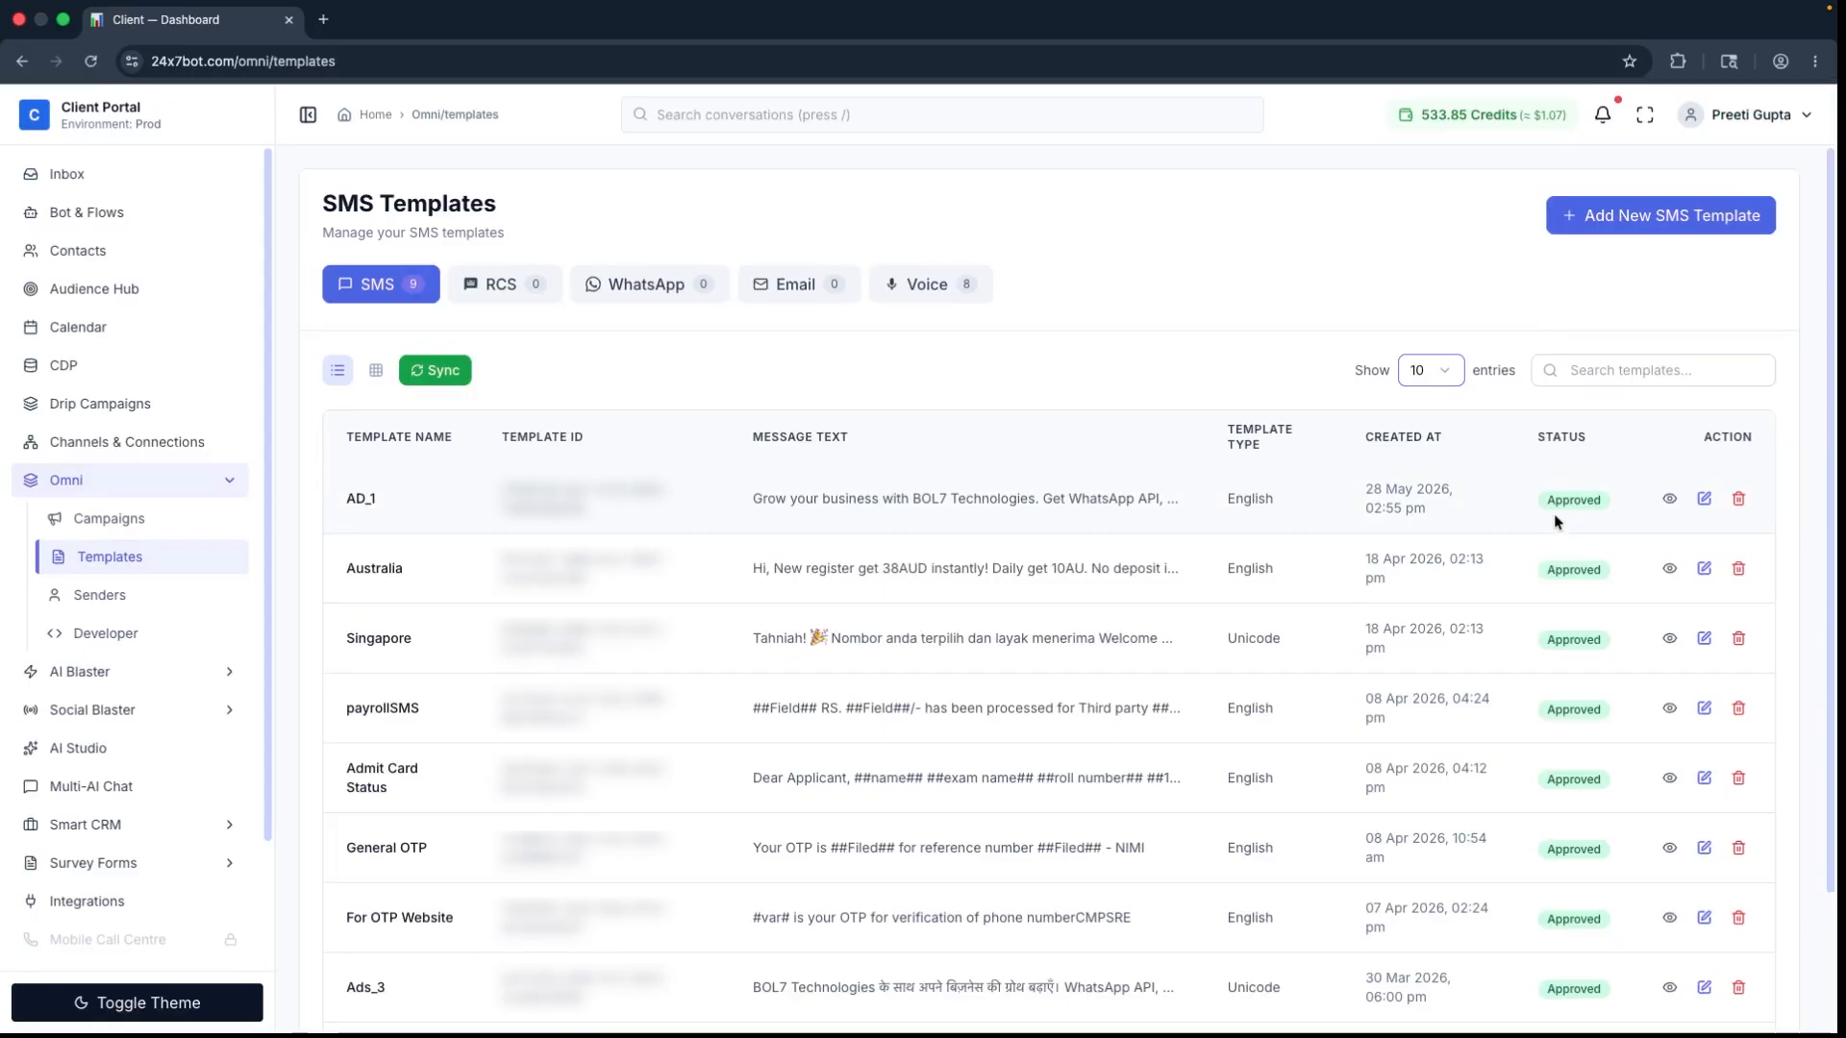
Step: Start a new SMS campaign from the SMS channel of the Omni campaigns section
click(132, 519)
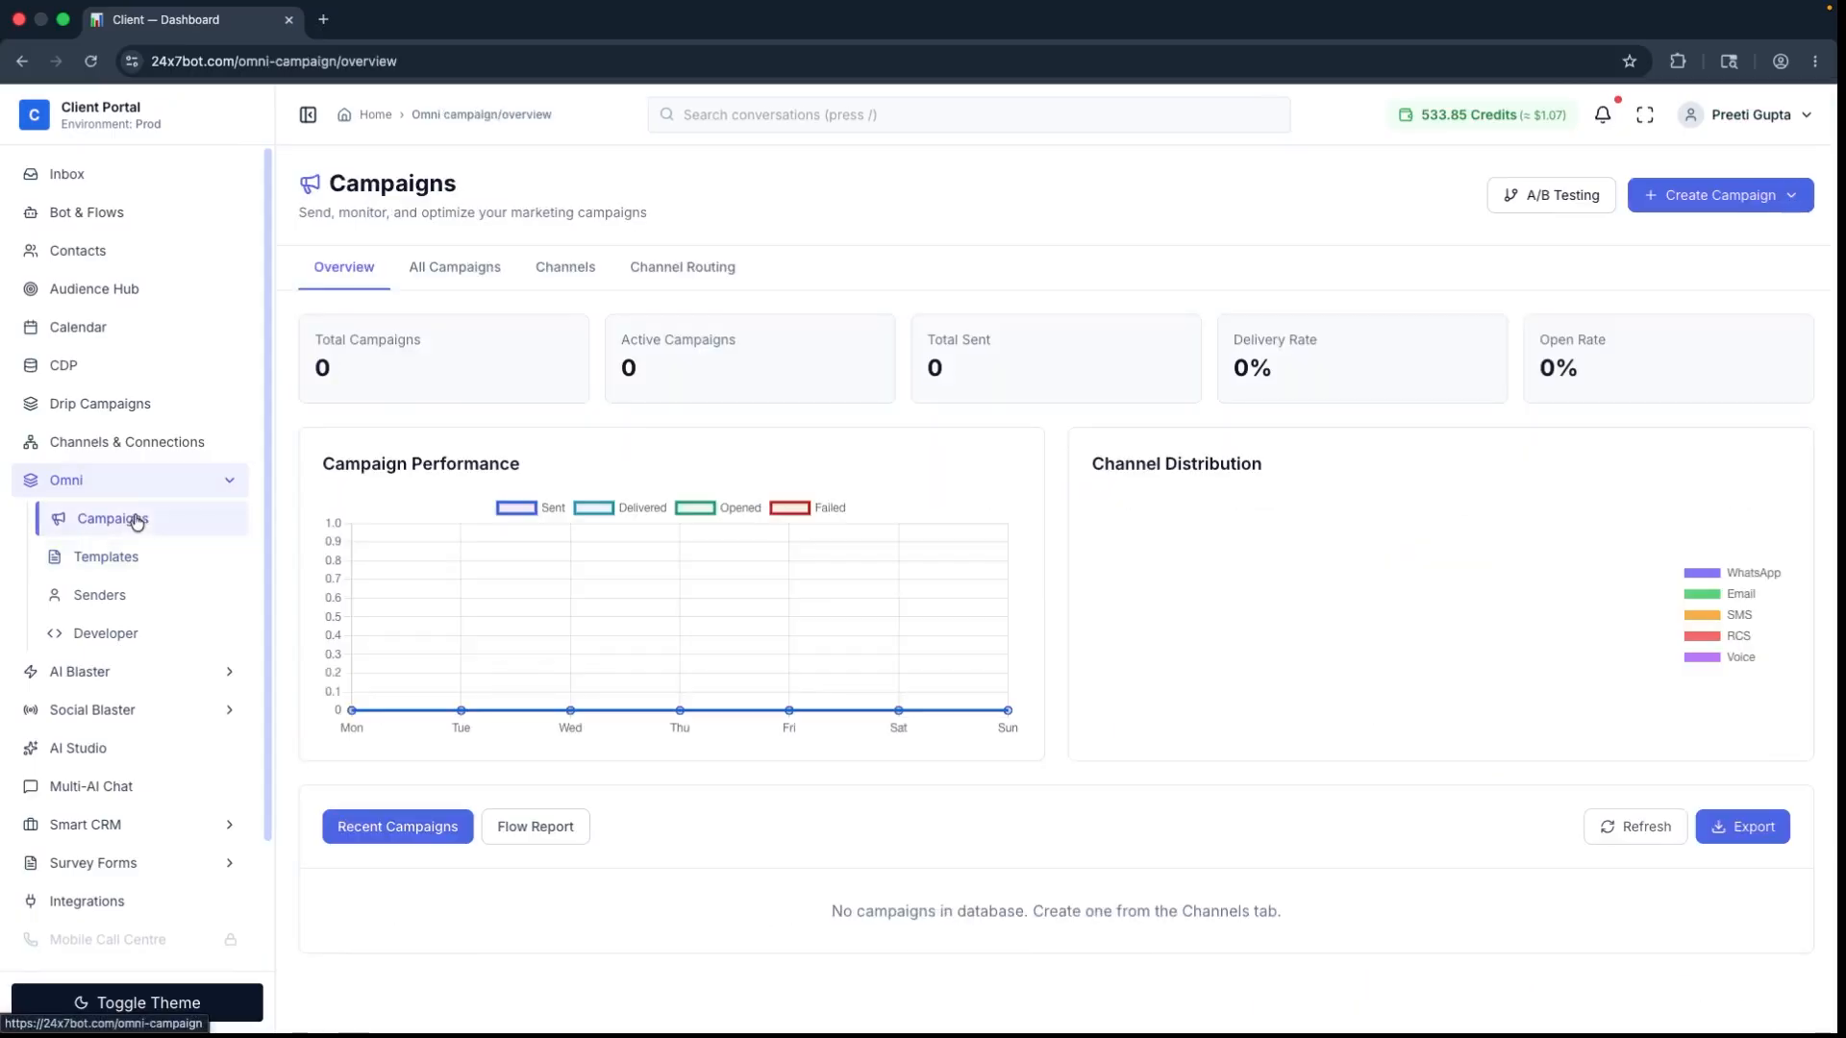
click(565, 269)
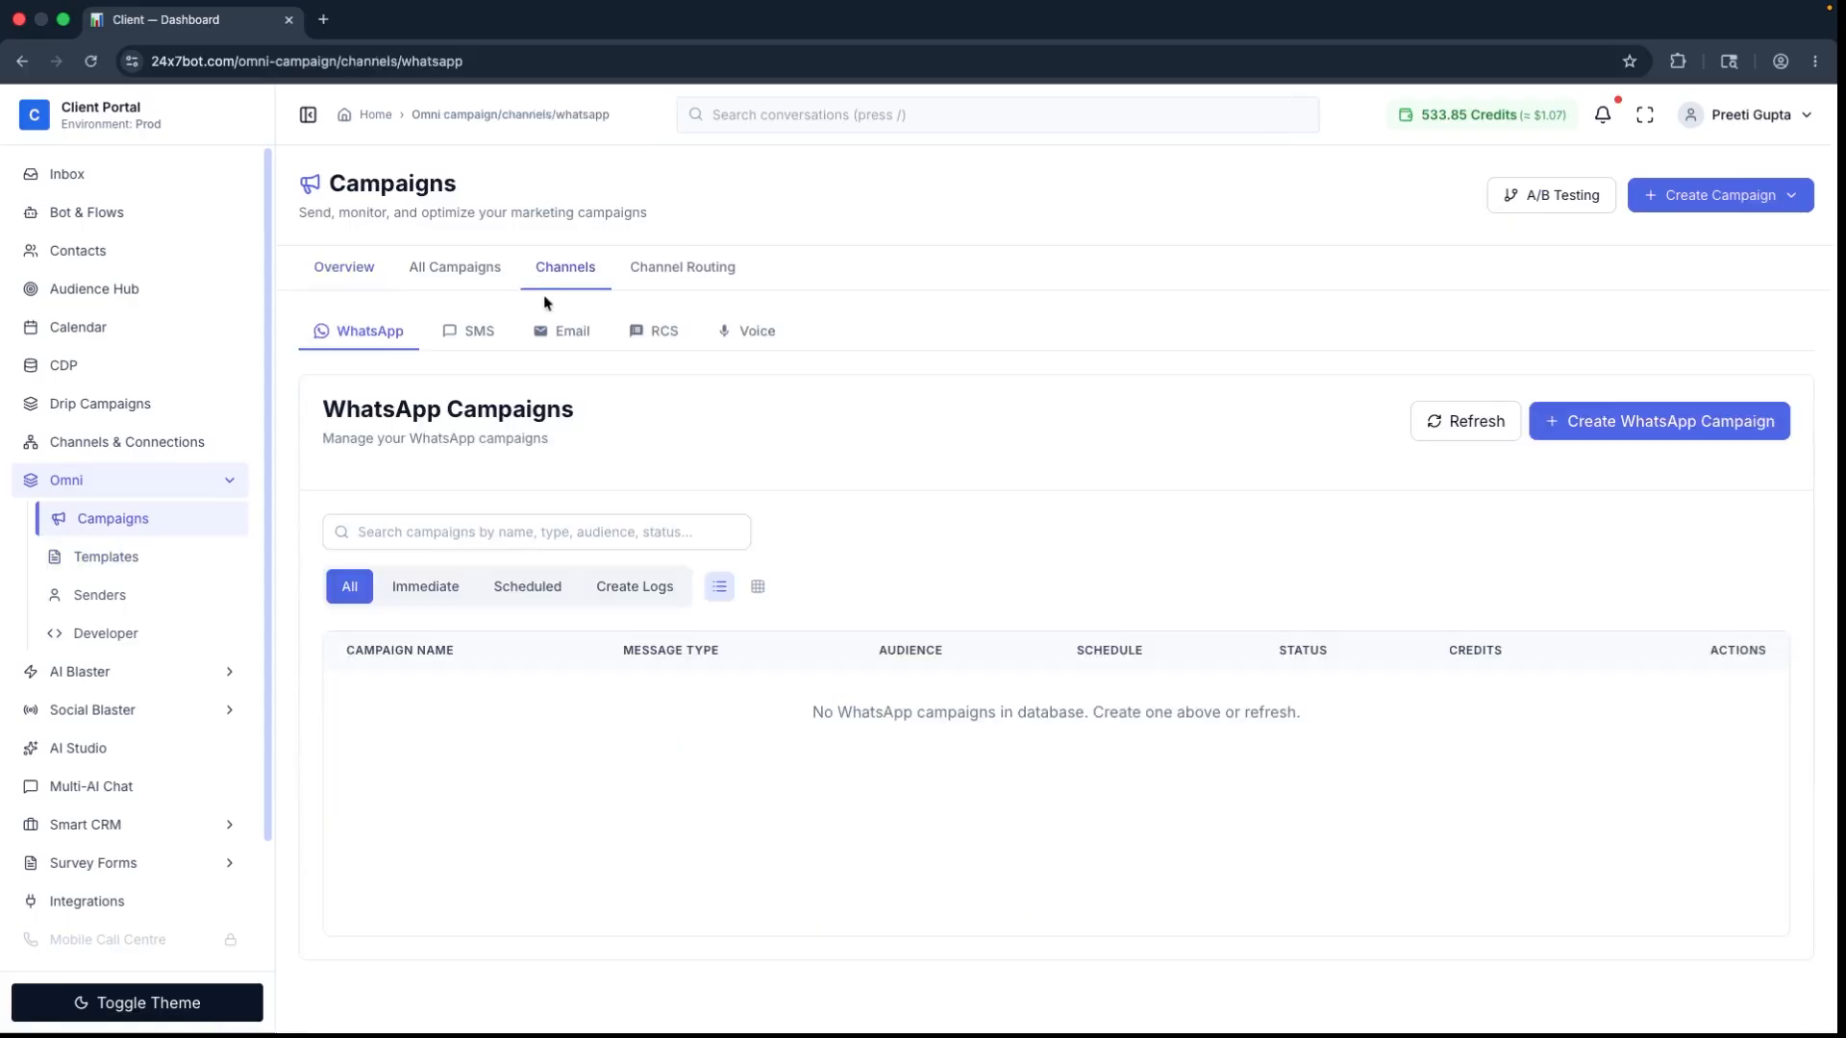
click(487, 330)
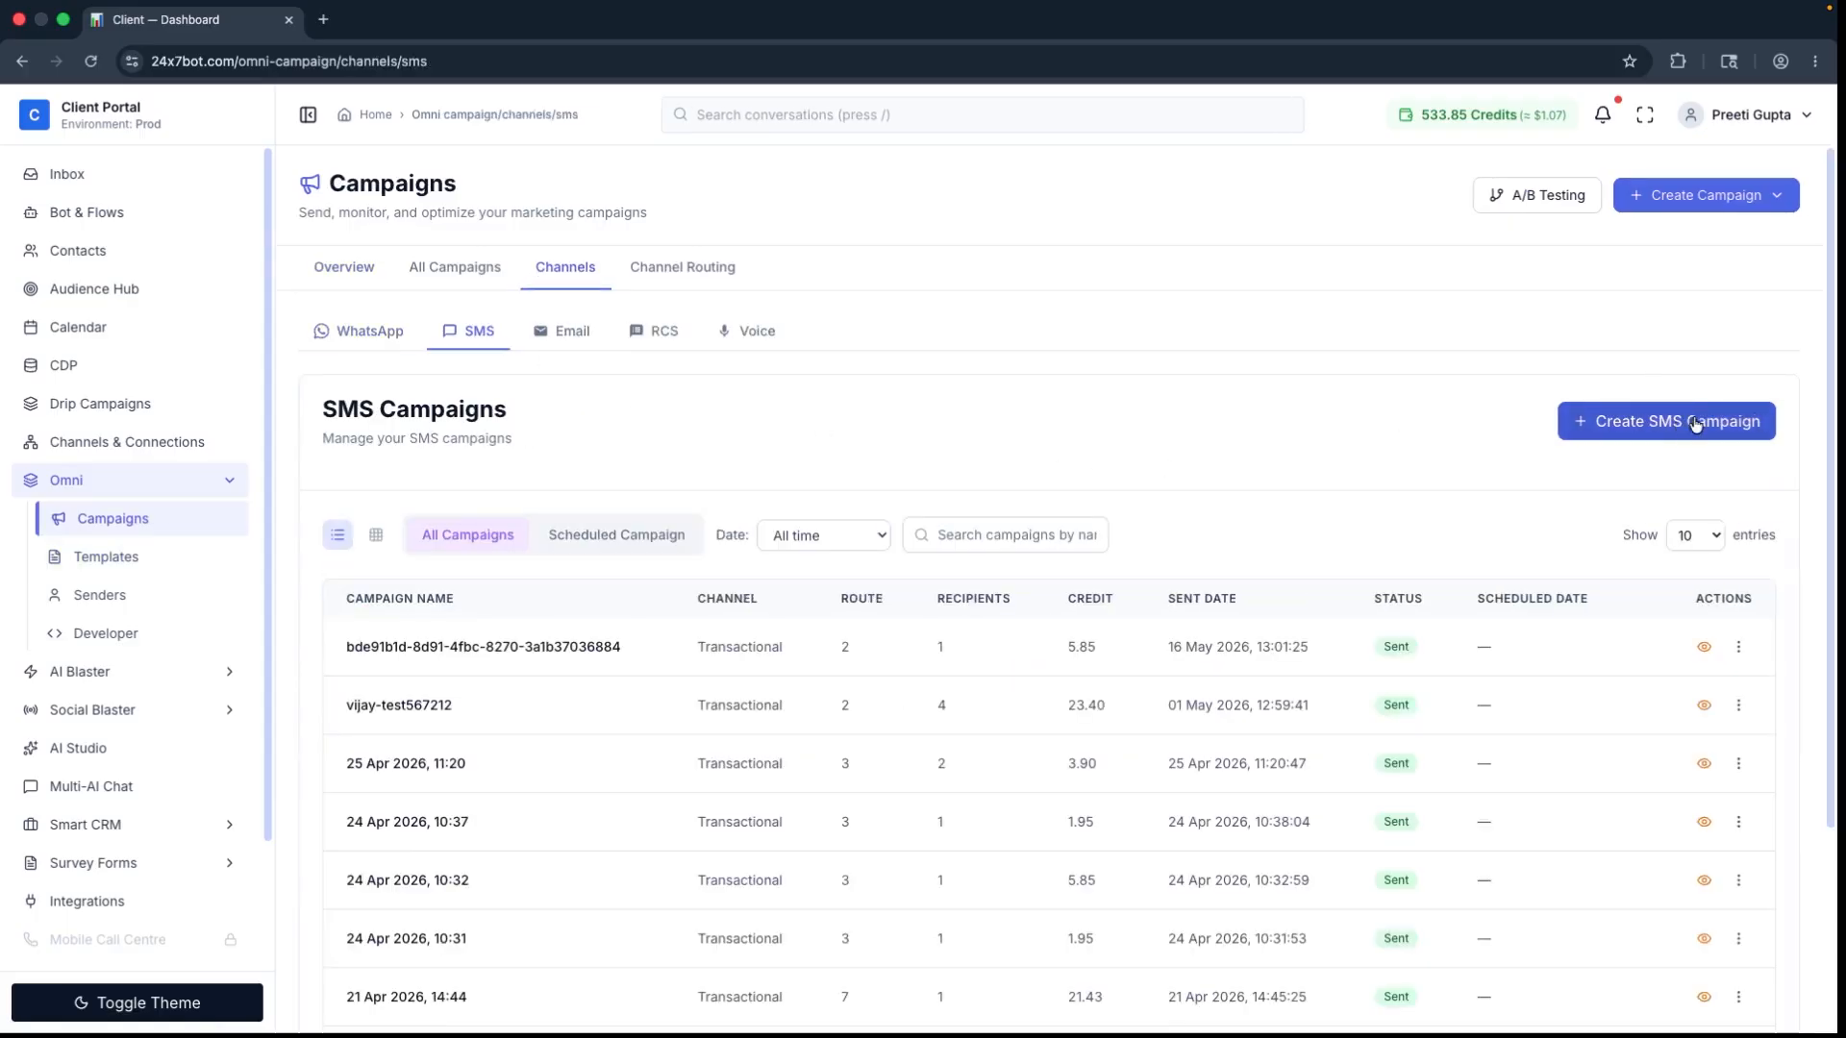
click(1694, 424)
scroll(511, 470, down, 2)
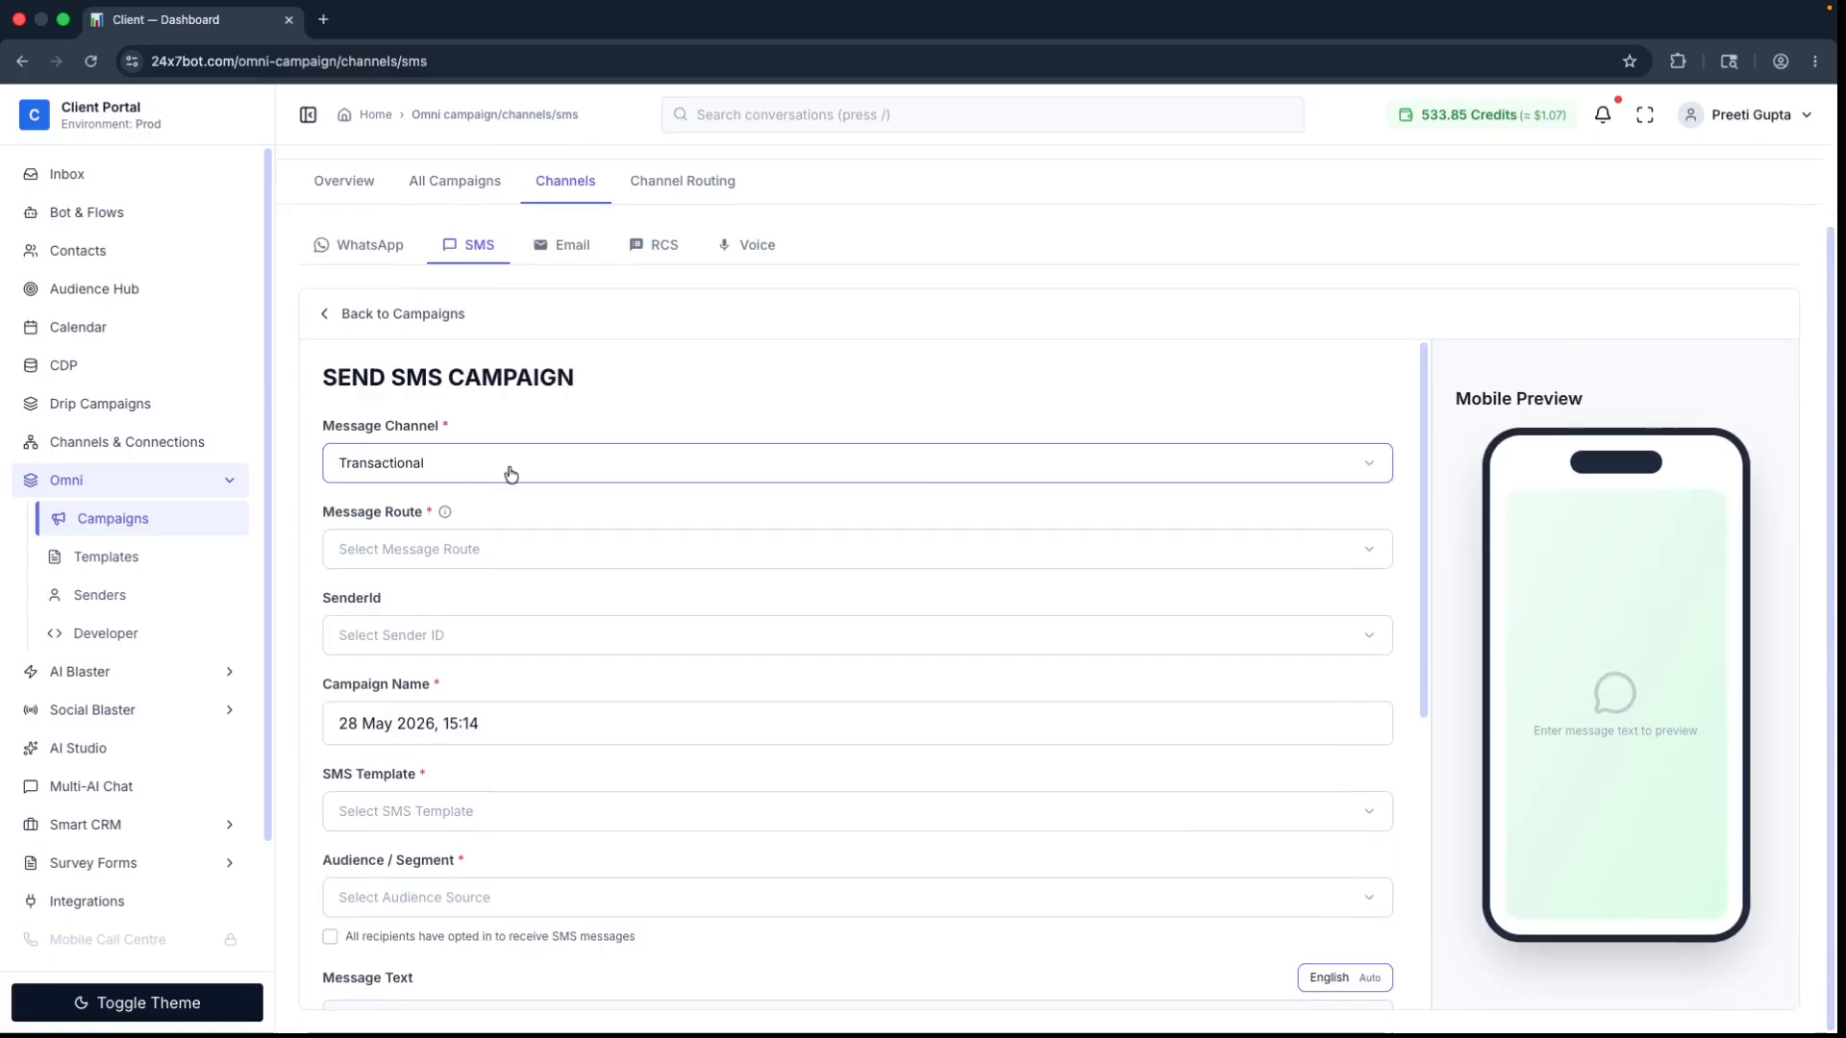
Step: Set the campaign's message channel to Promotional, its route to Route_2 and its sender ID to ALTSMS
click(510, 471)
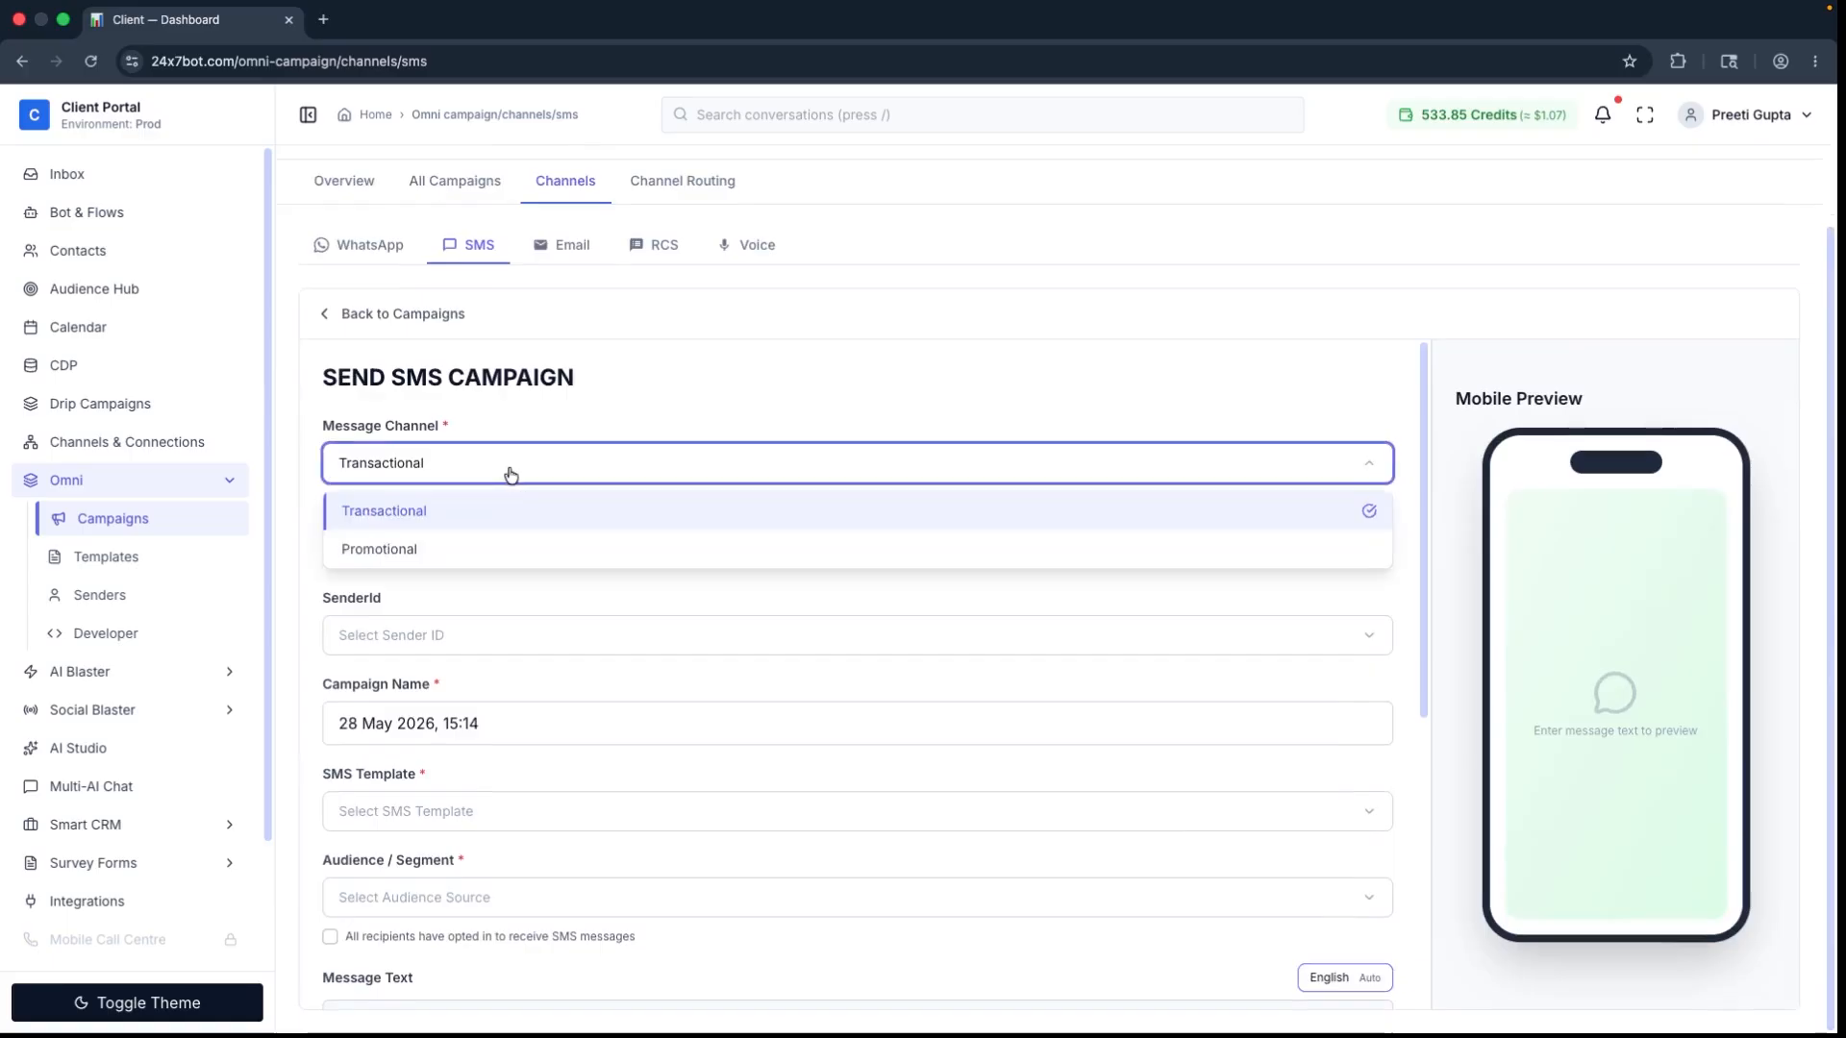
click(503, 549)
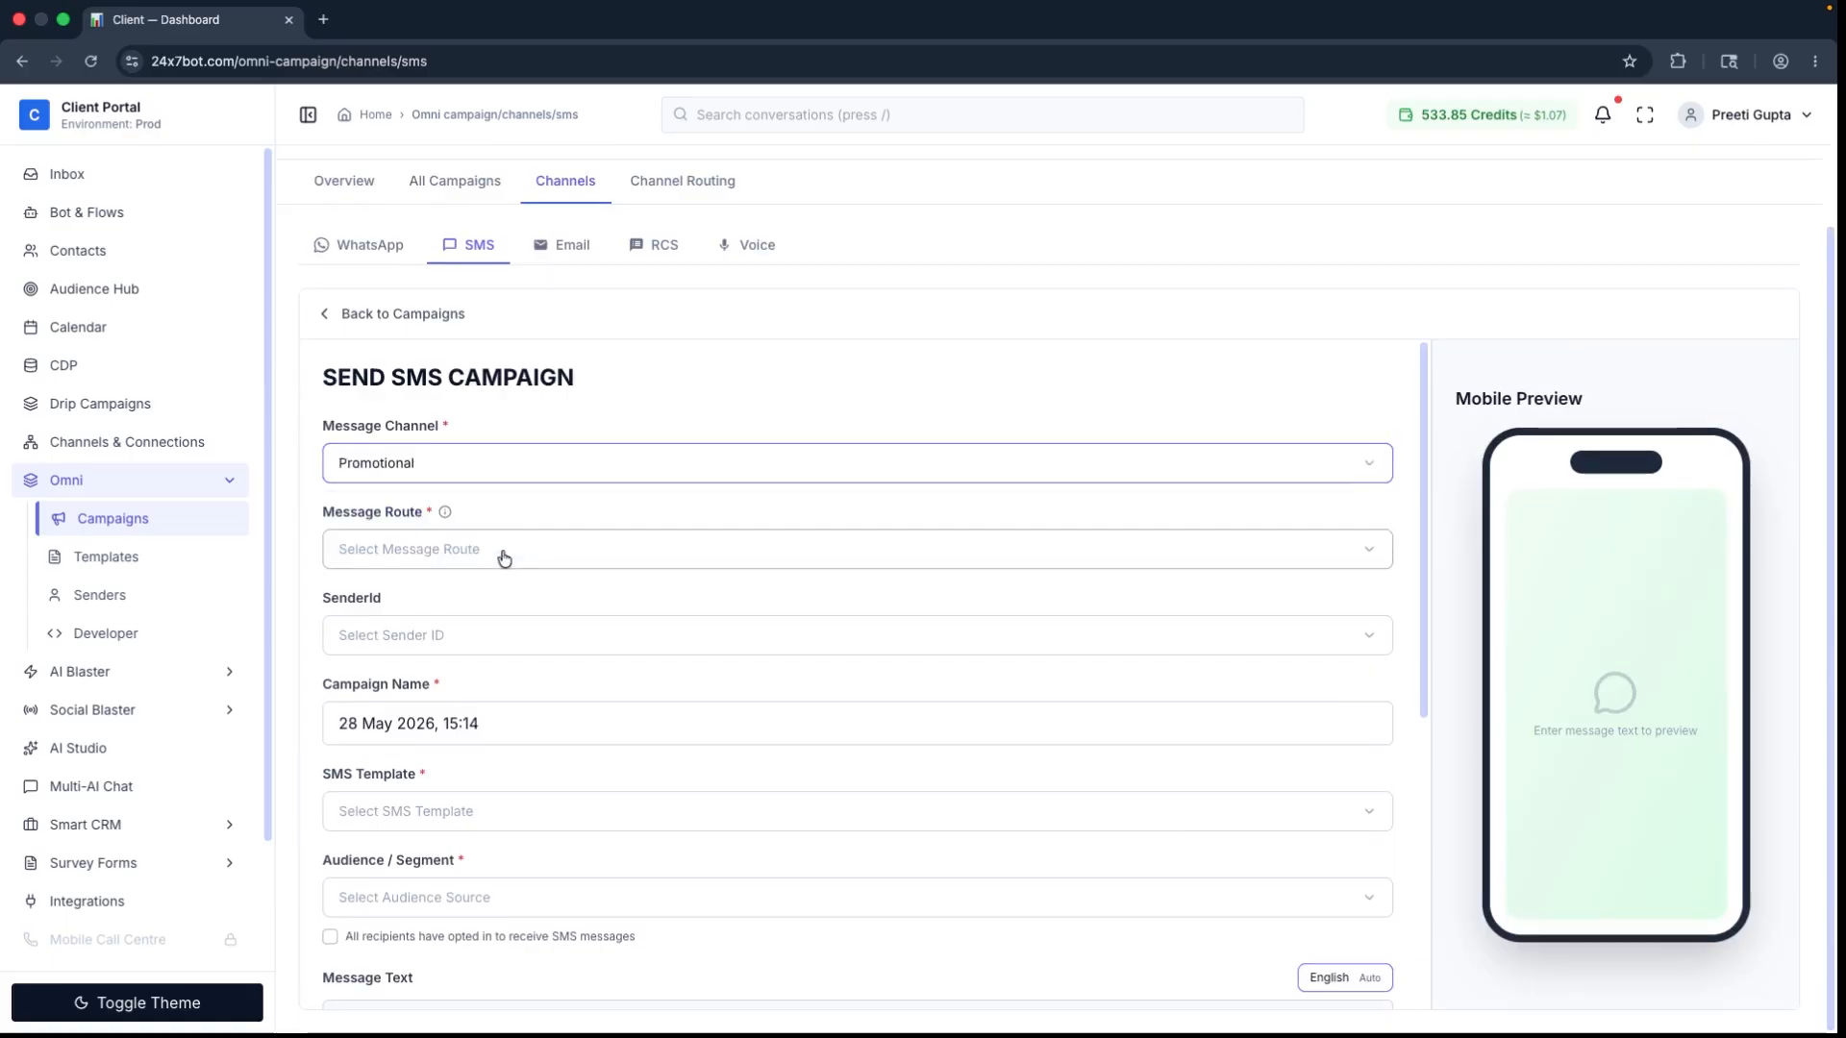
click(505, 560)
click(481, 636)
click(493, 637)
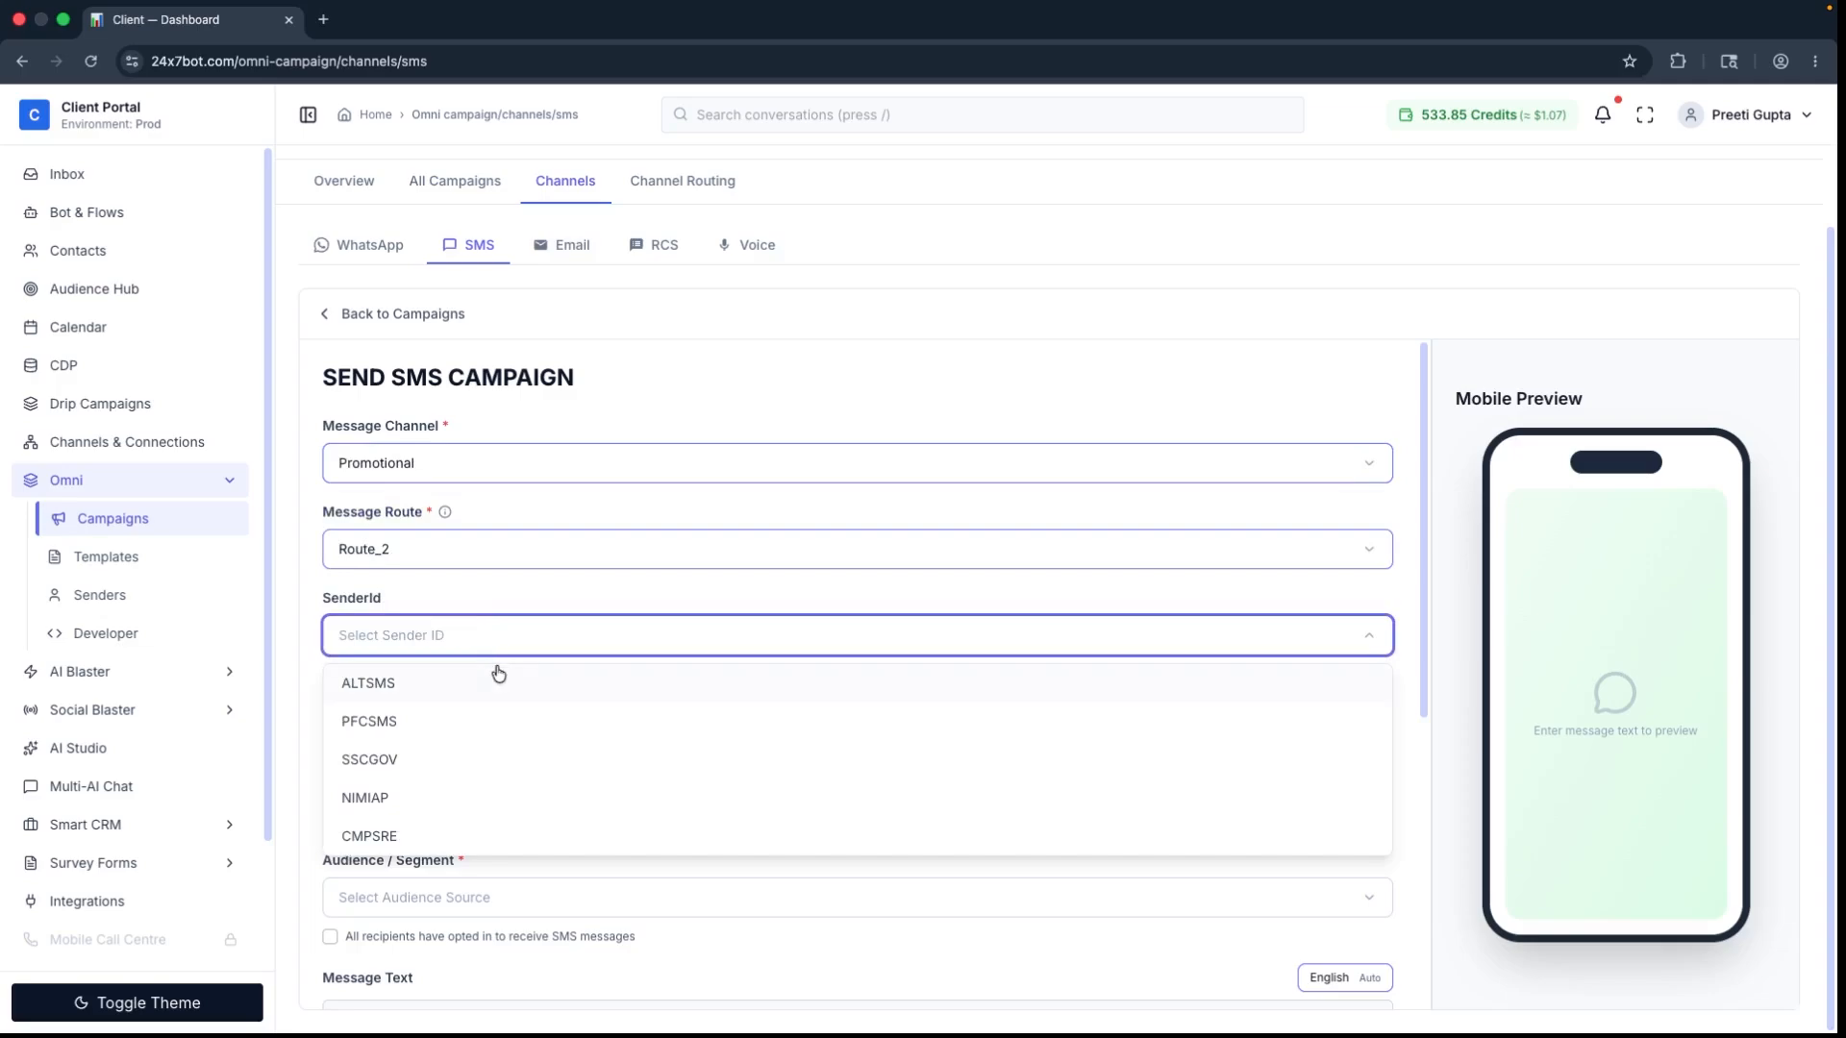
click(499, 680)
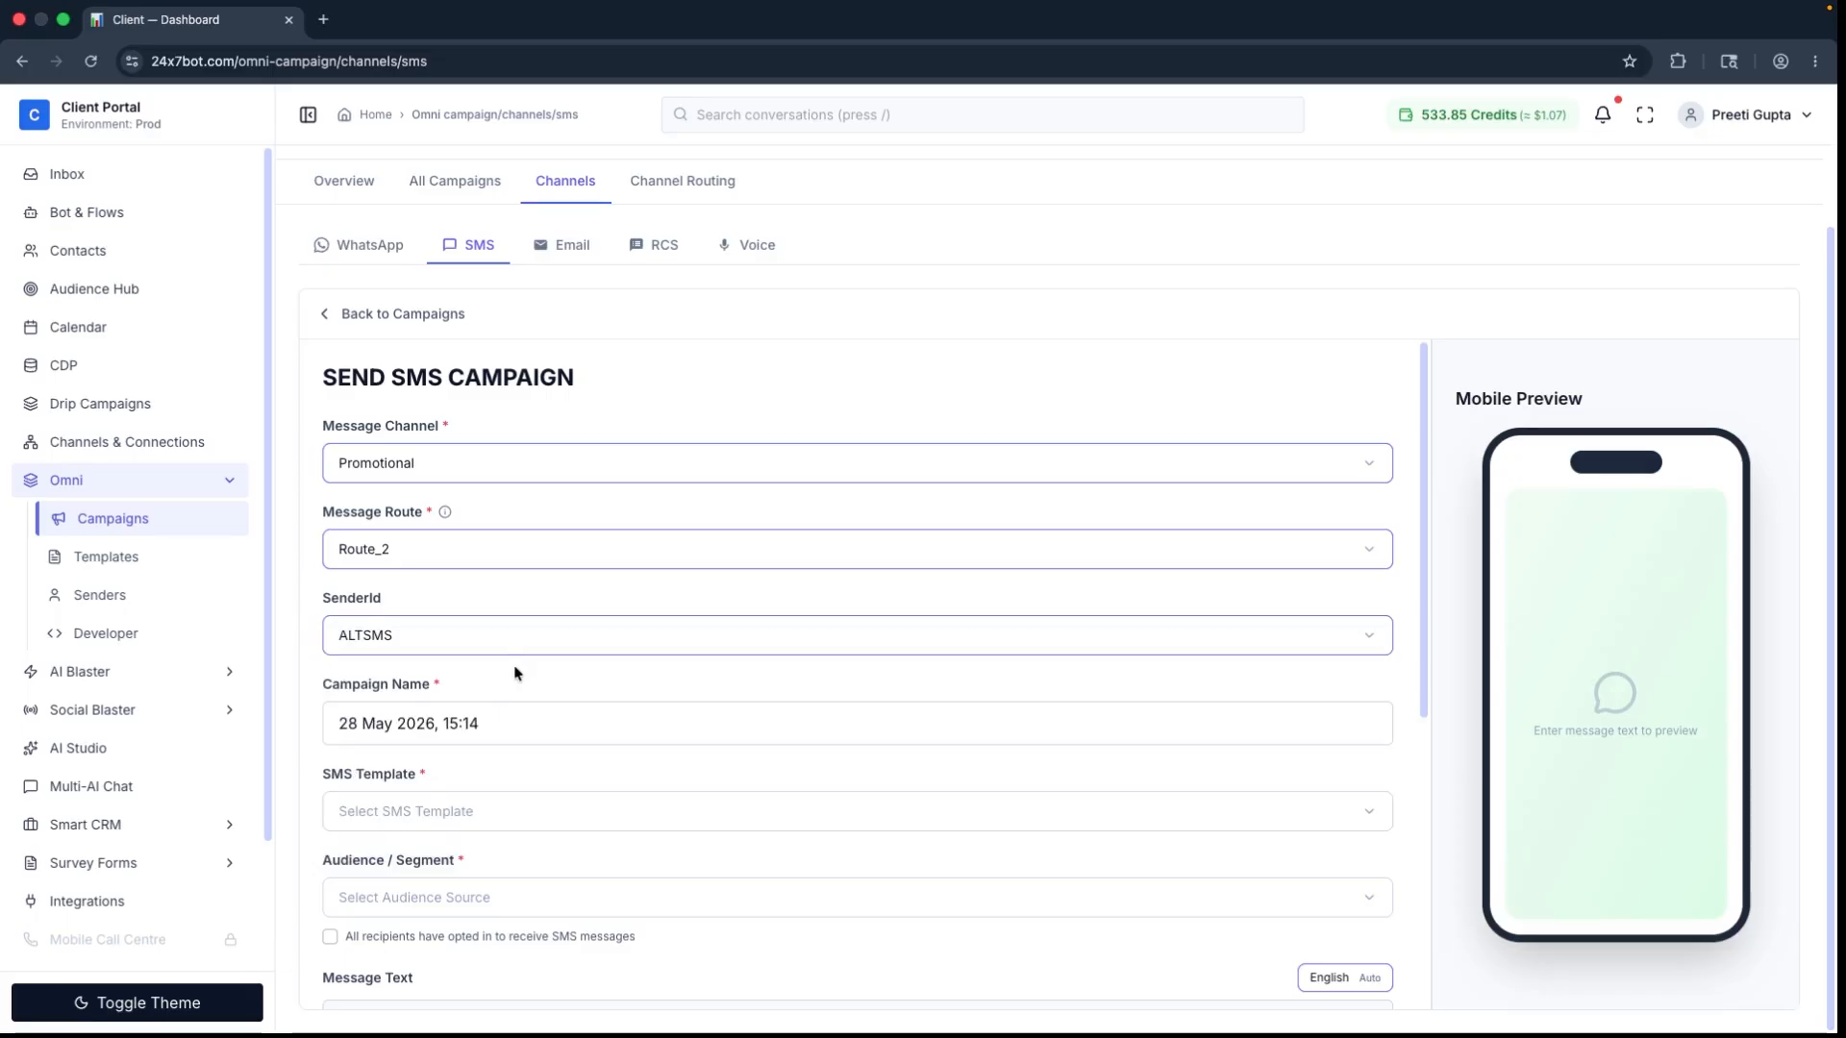
Step: Replace the default campaign name with CAMPAIGN_1
drag(524, 723, 238, 726)
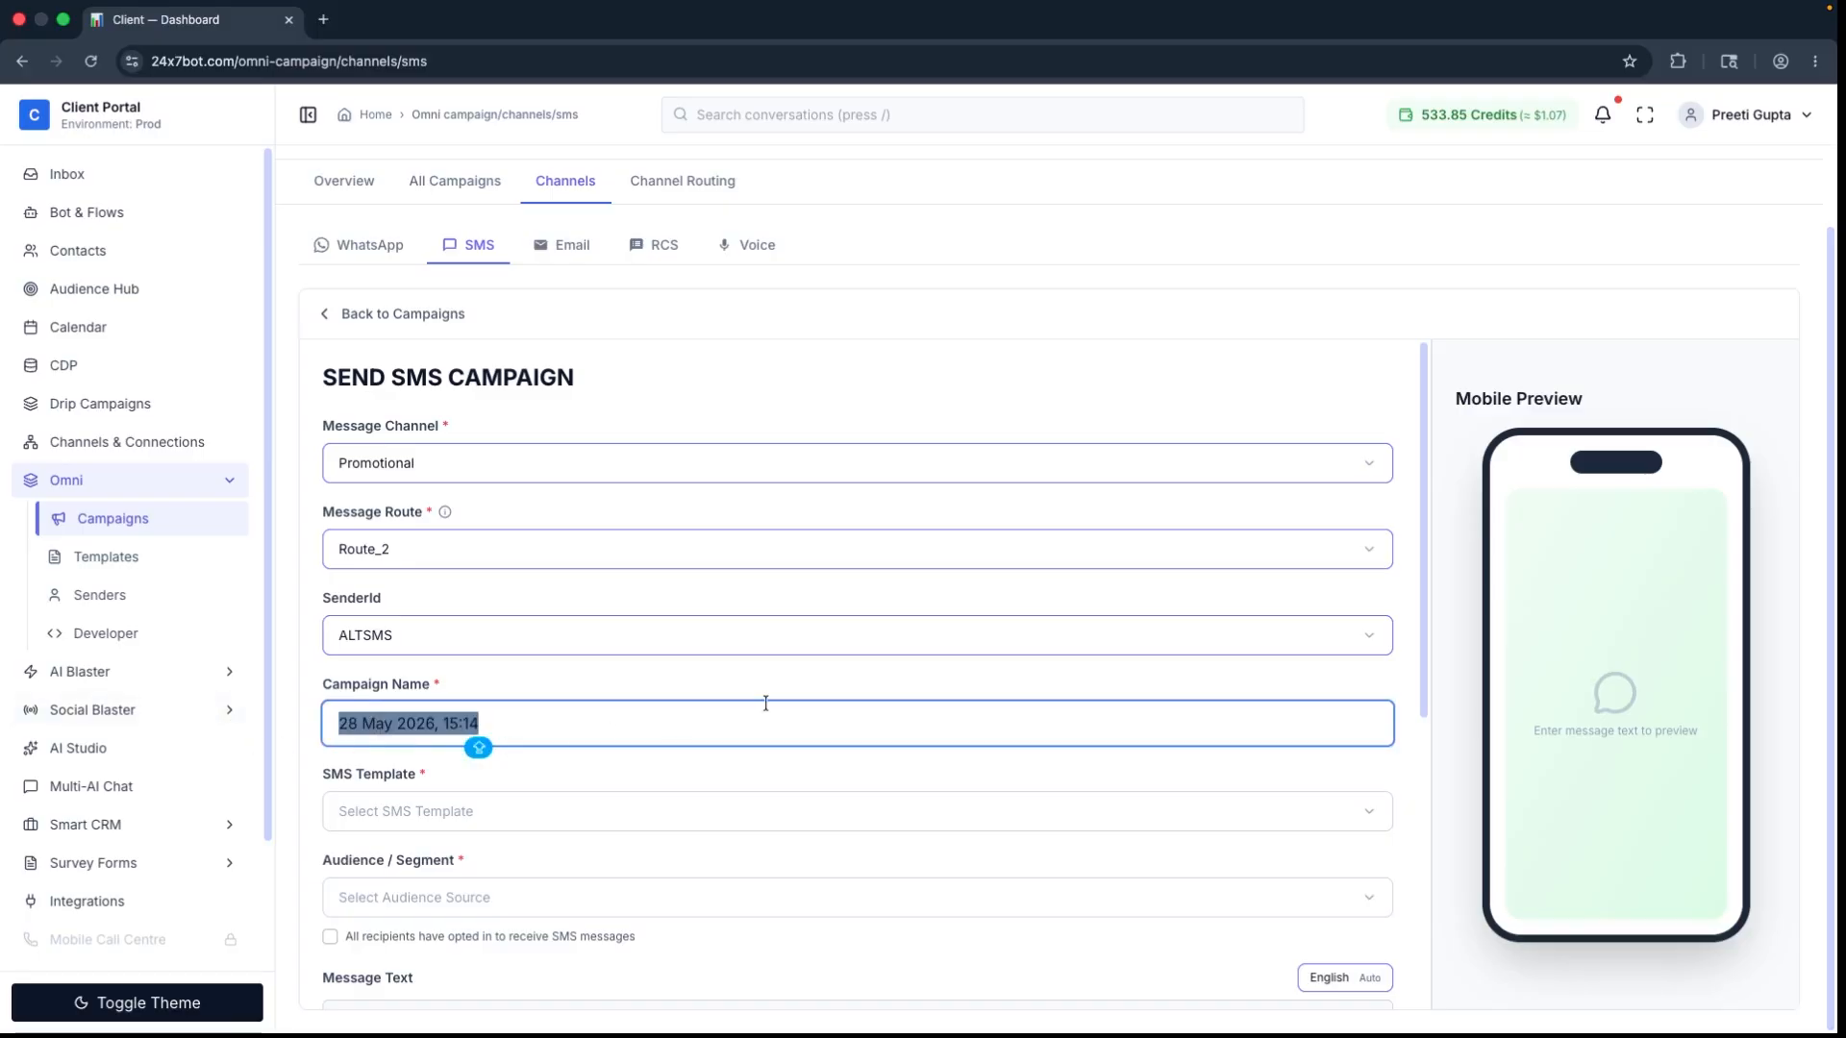
key(BackSpace)
text(C)
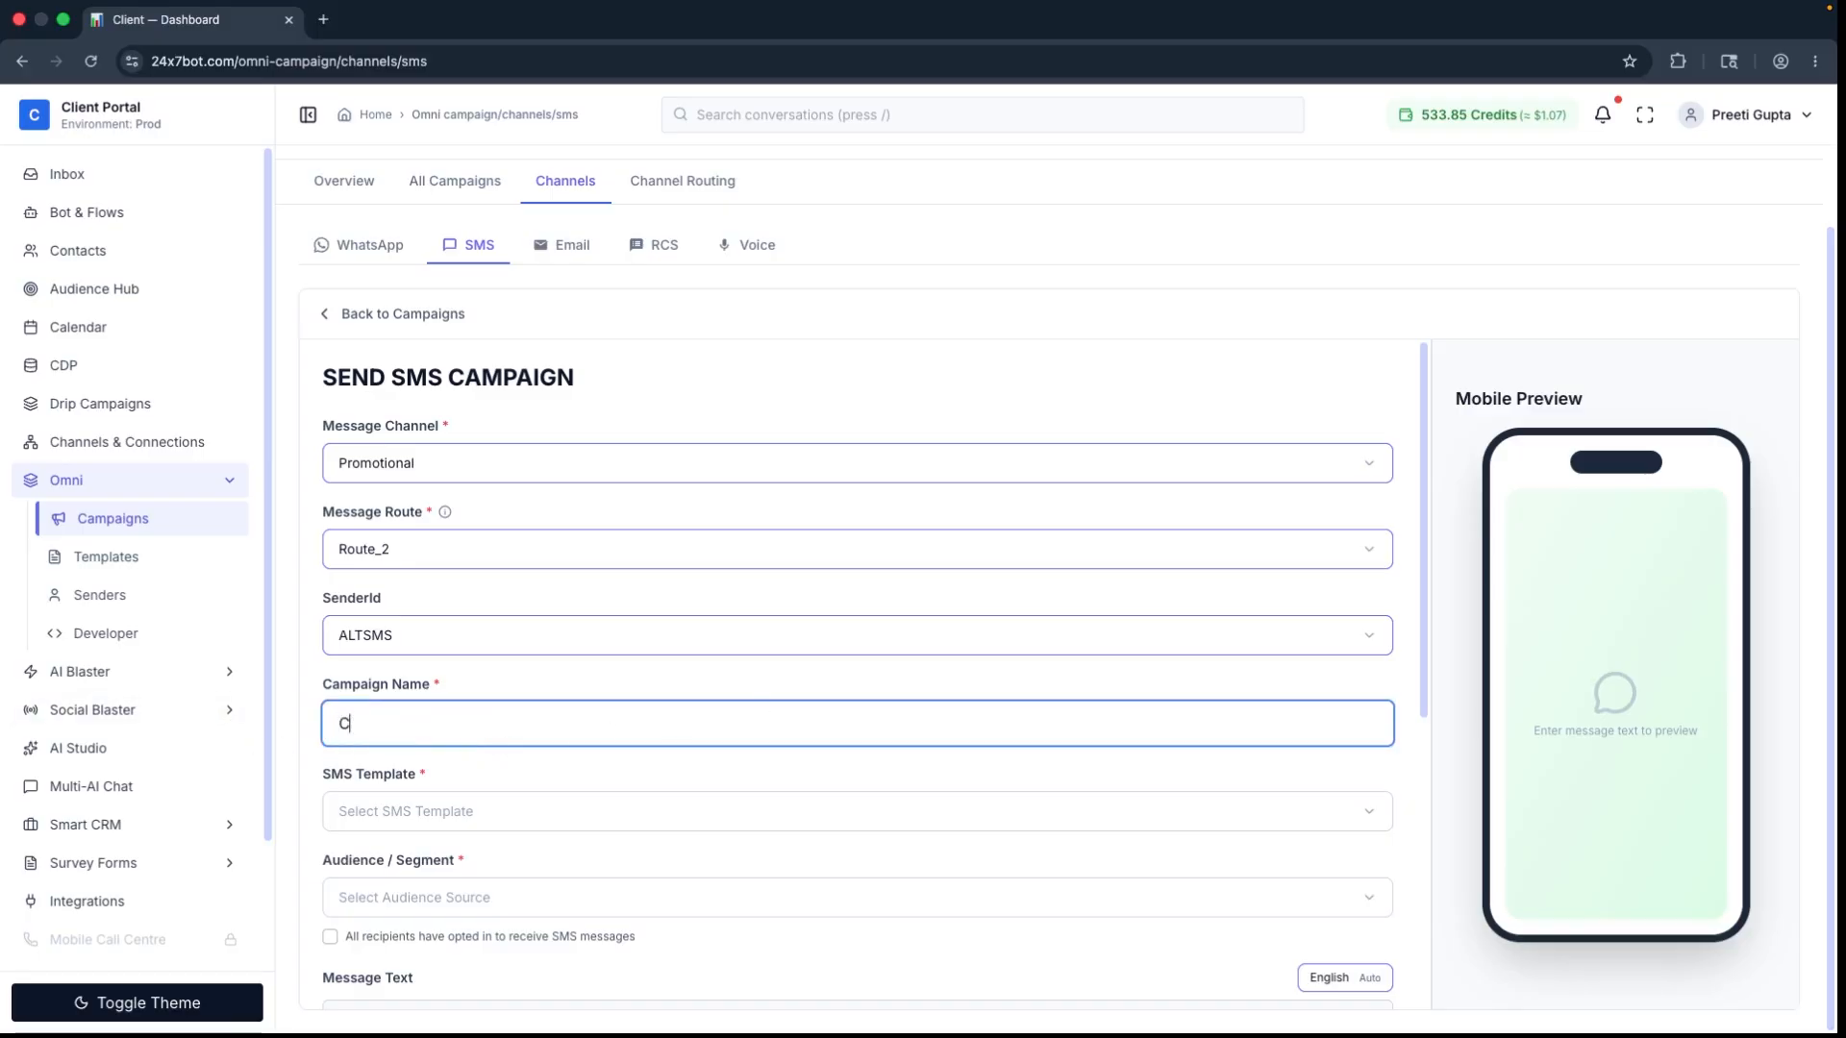
text(AMPAIGN_1)
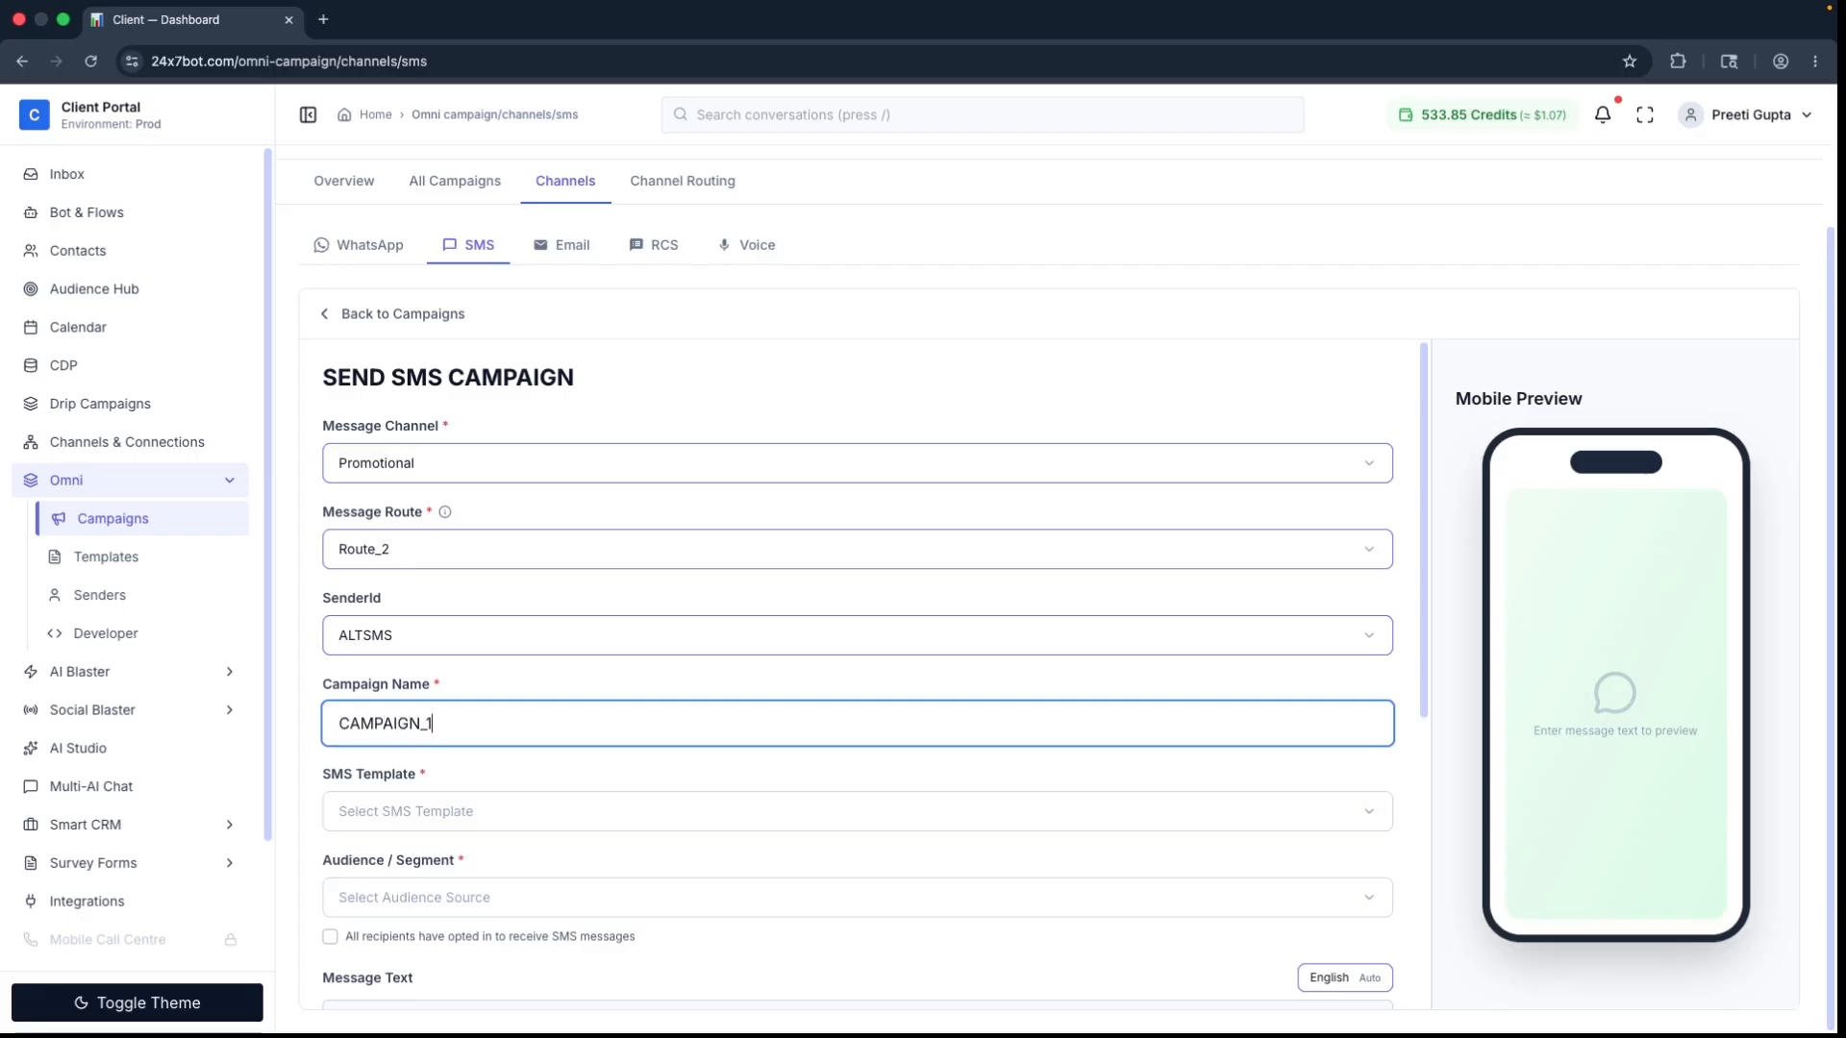
Step: Select AD_1 as the campaign's SMS template and review the message text it fills in
click(597, 806)
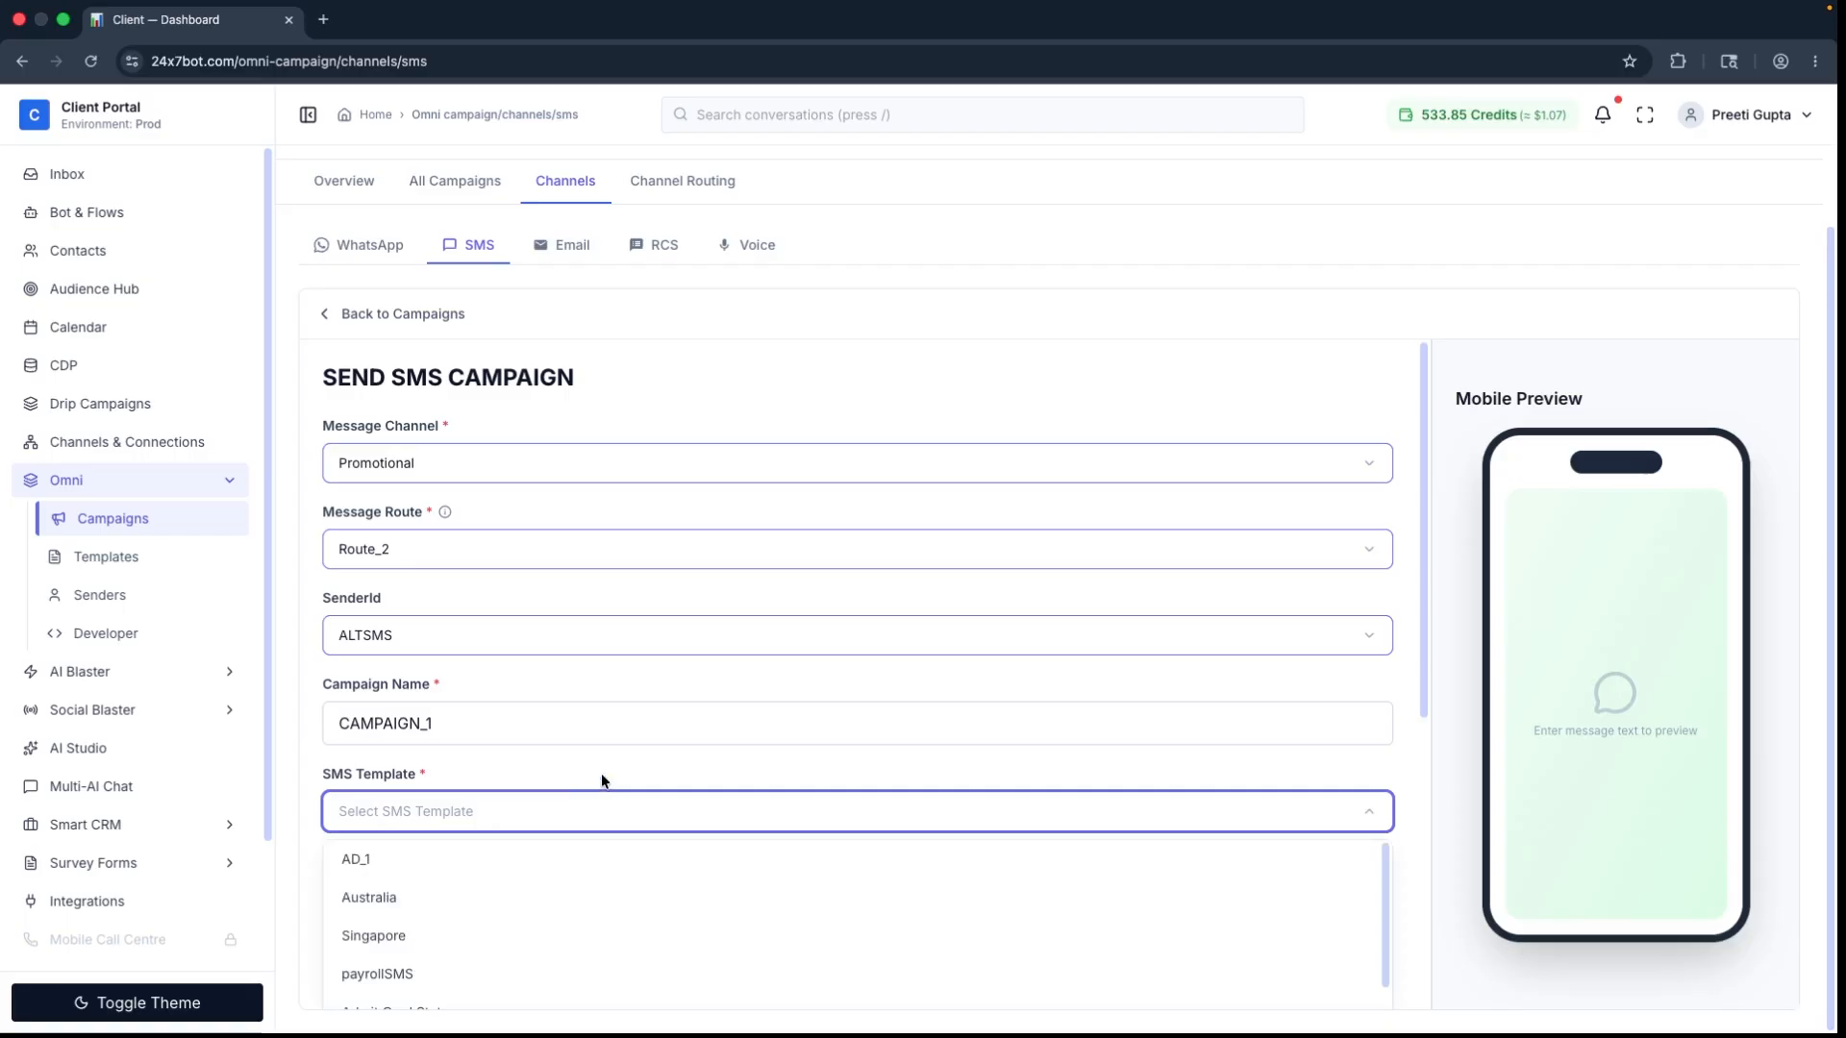
click(519, 858)
scroll(1411, 881, down, 4)
scroll(1411, 880, down, 2)
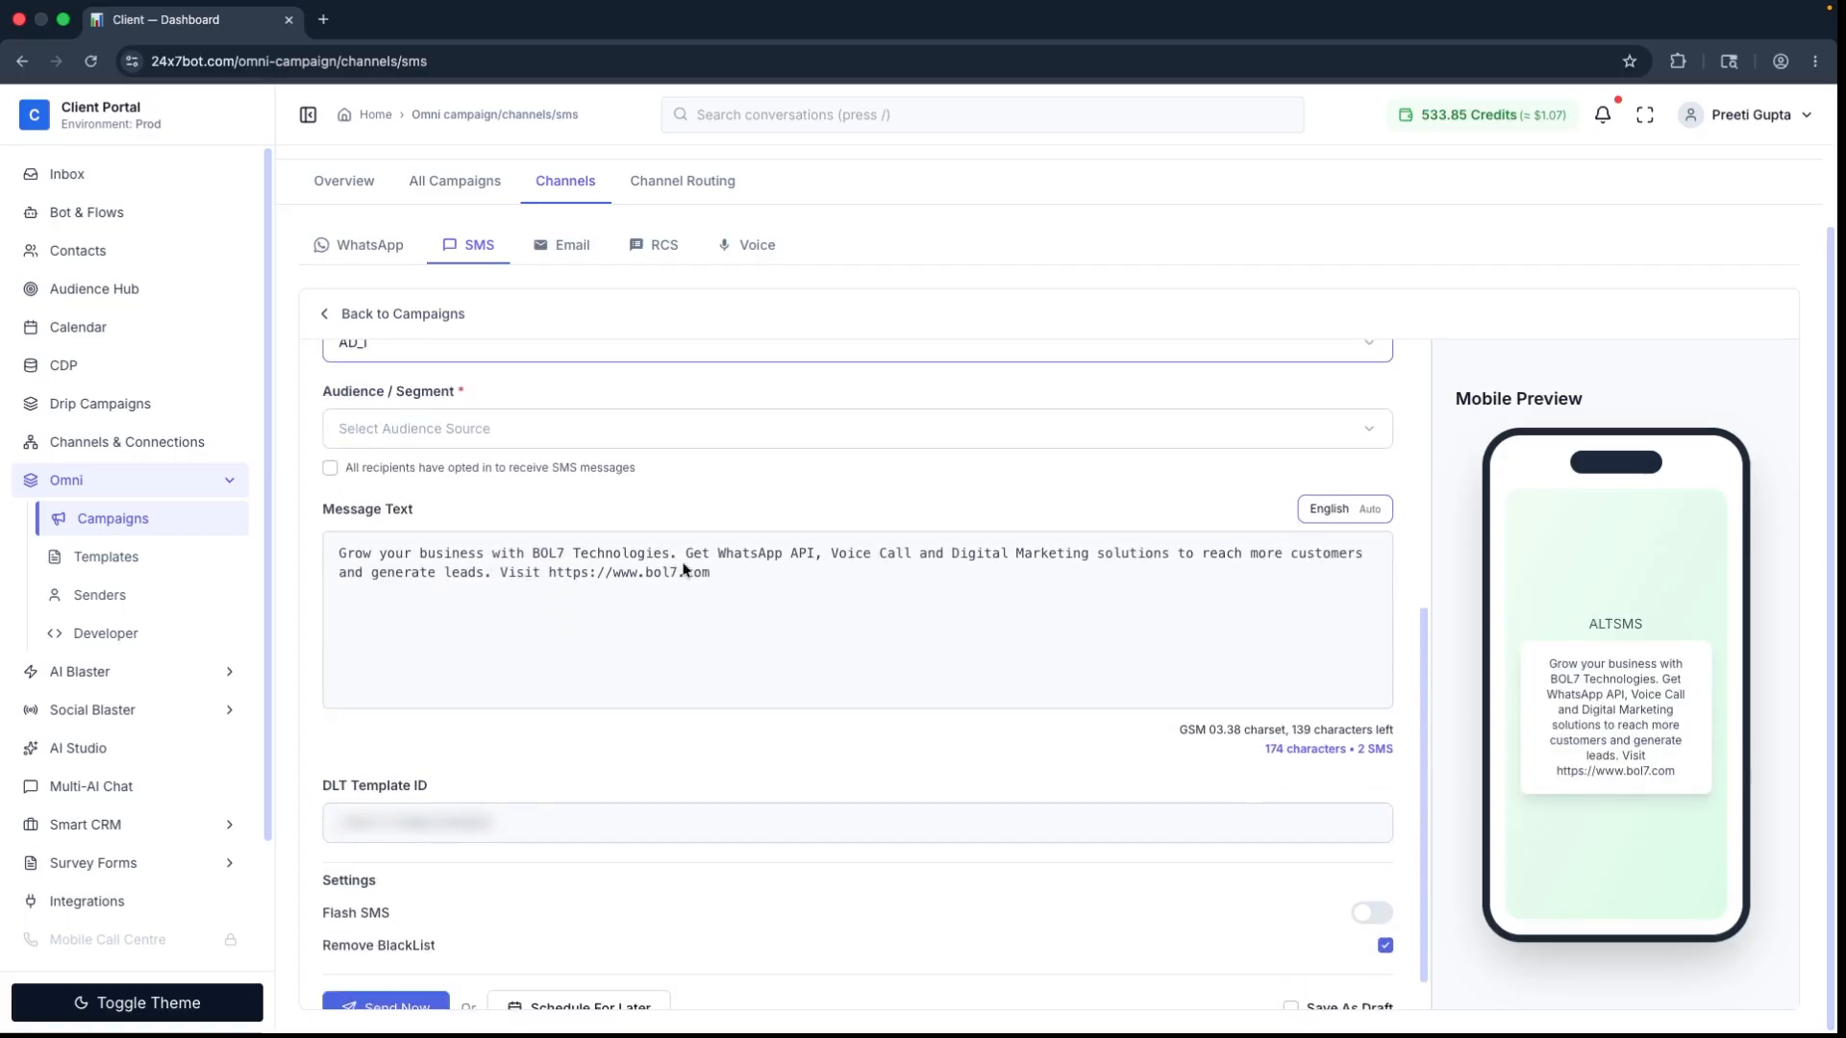
Step: Set the campaign's audience source to Manual Entry and enter the recipient's mobile number with its country code
click(527, 440)
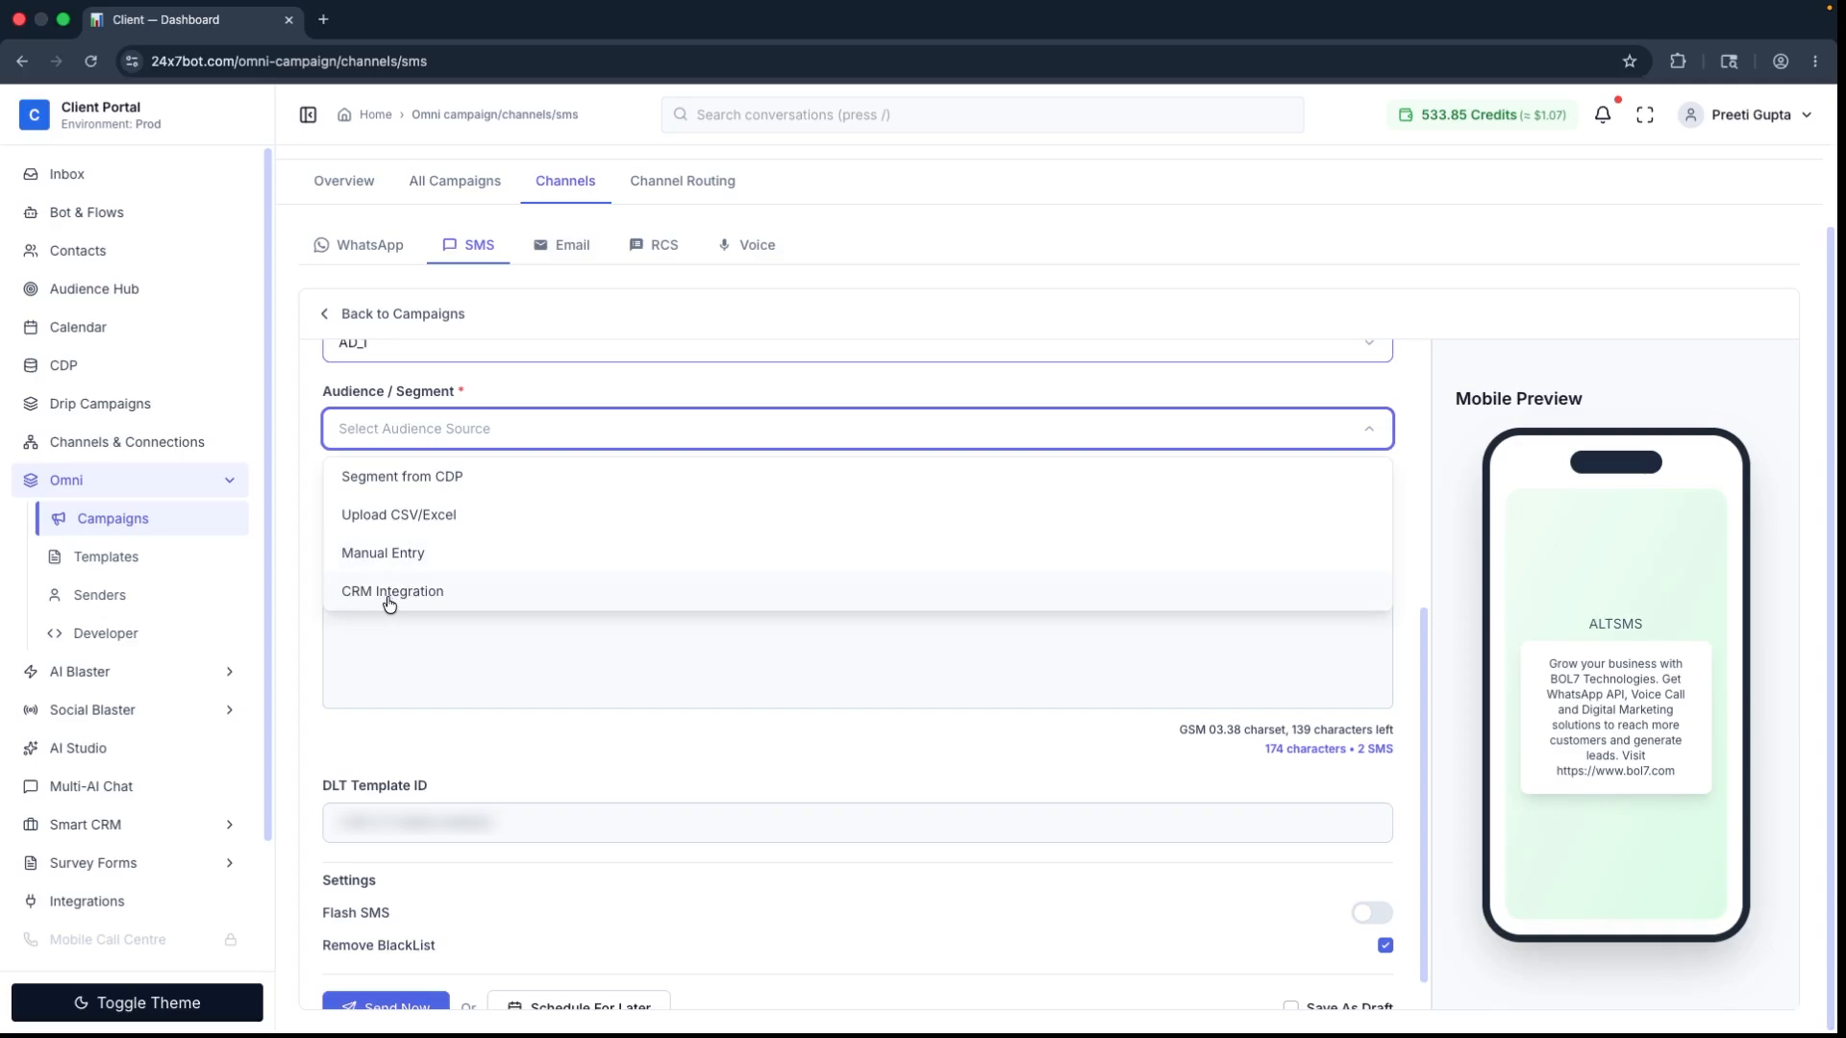
click(428, 551)
click(465, 516)
text(9196)
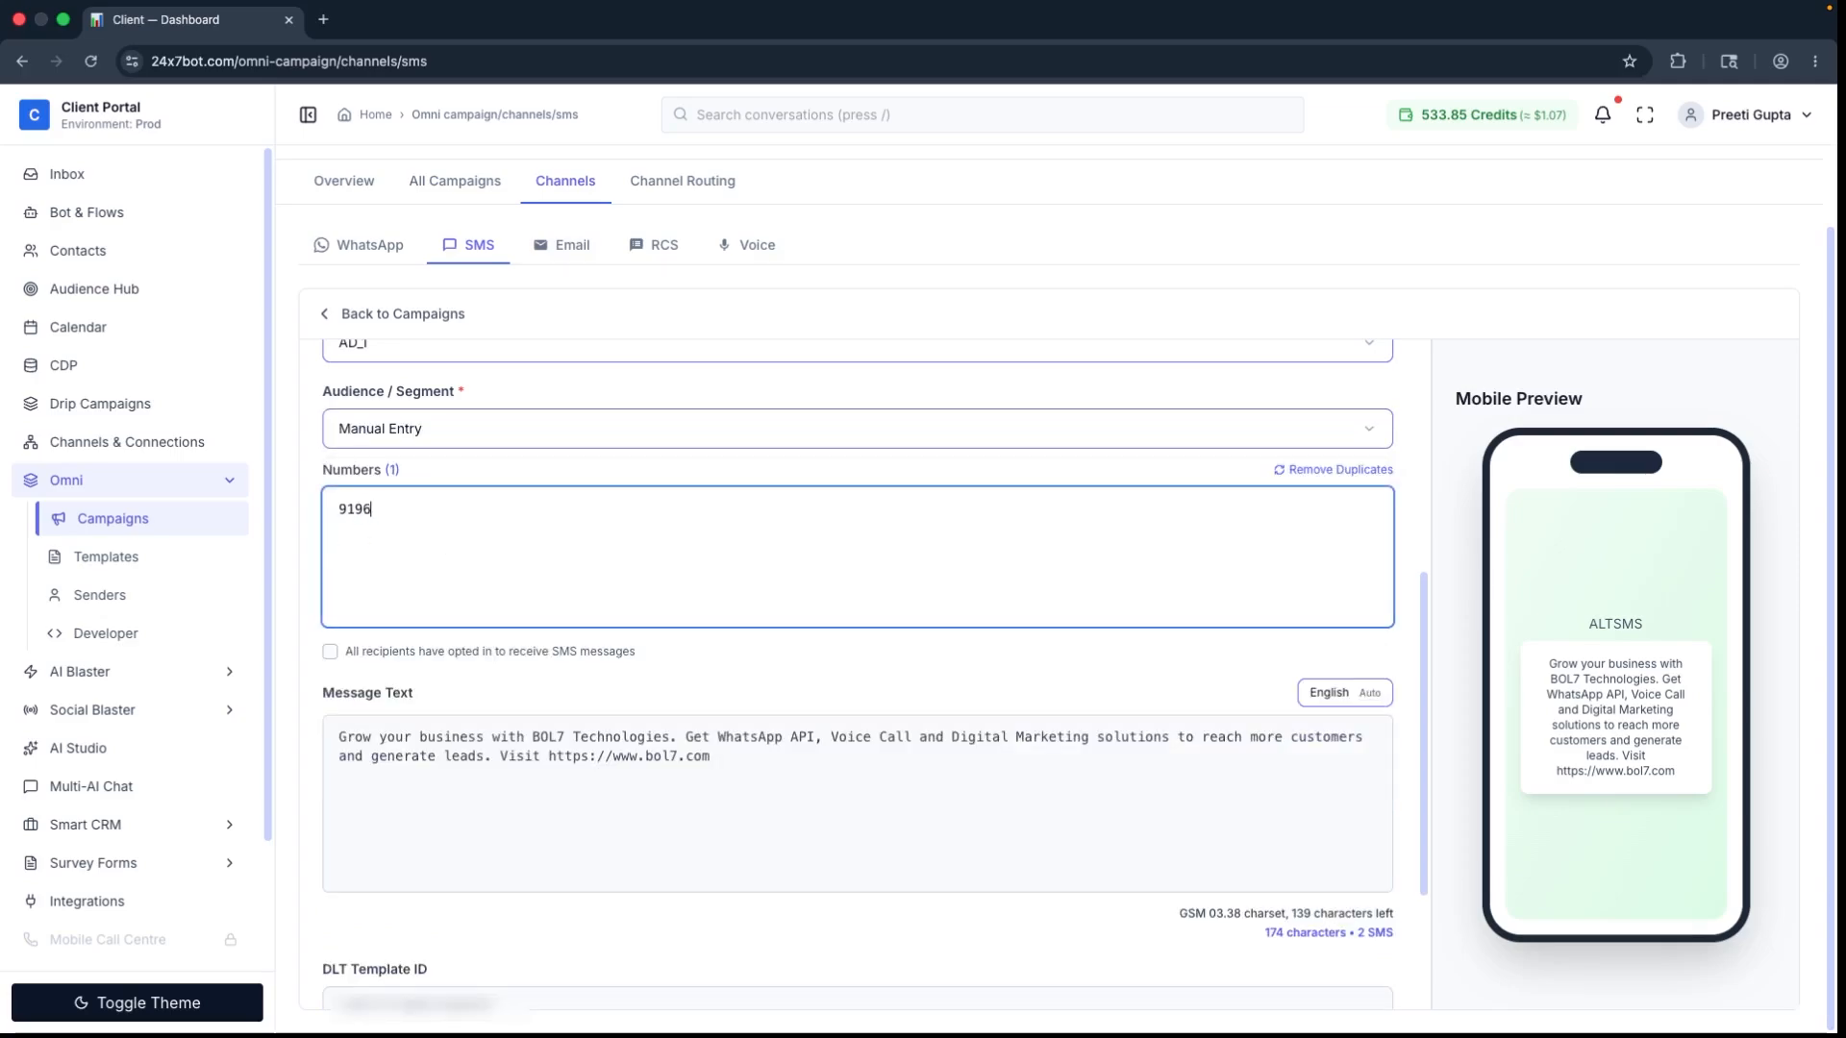
text(25)
Step: Send the SMS campaign immediately and return to the SMS campaign list
drag(1423, 617, 1399, 788)
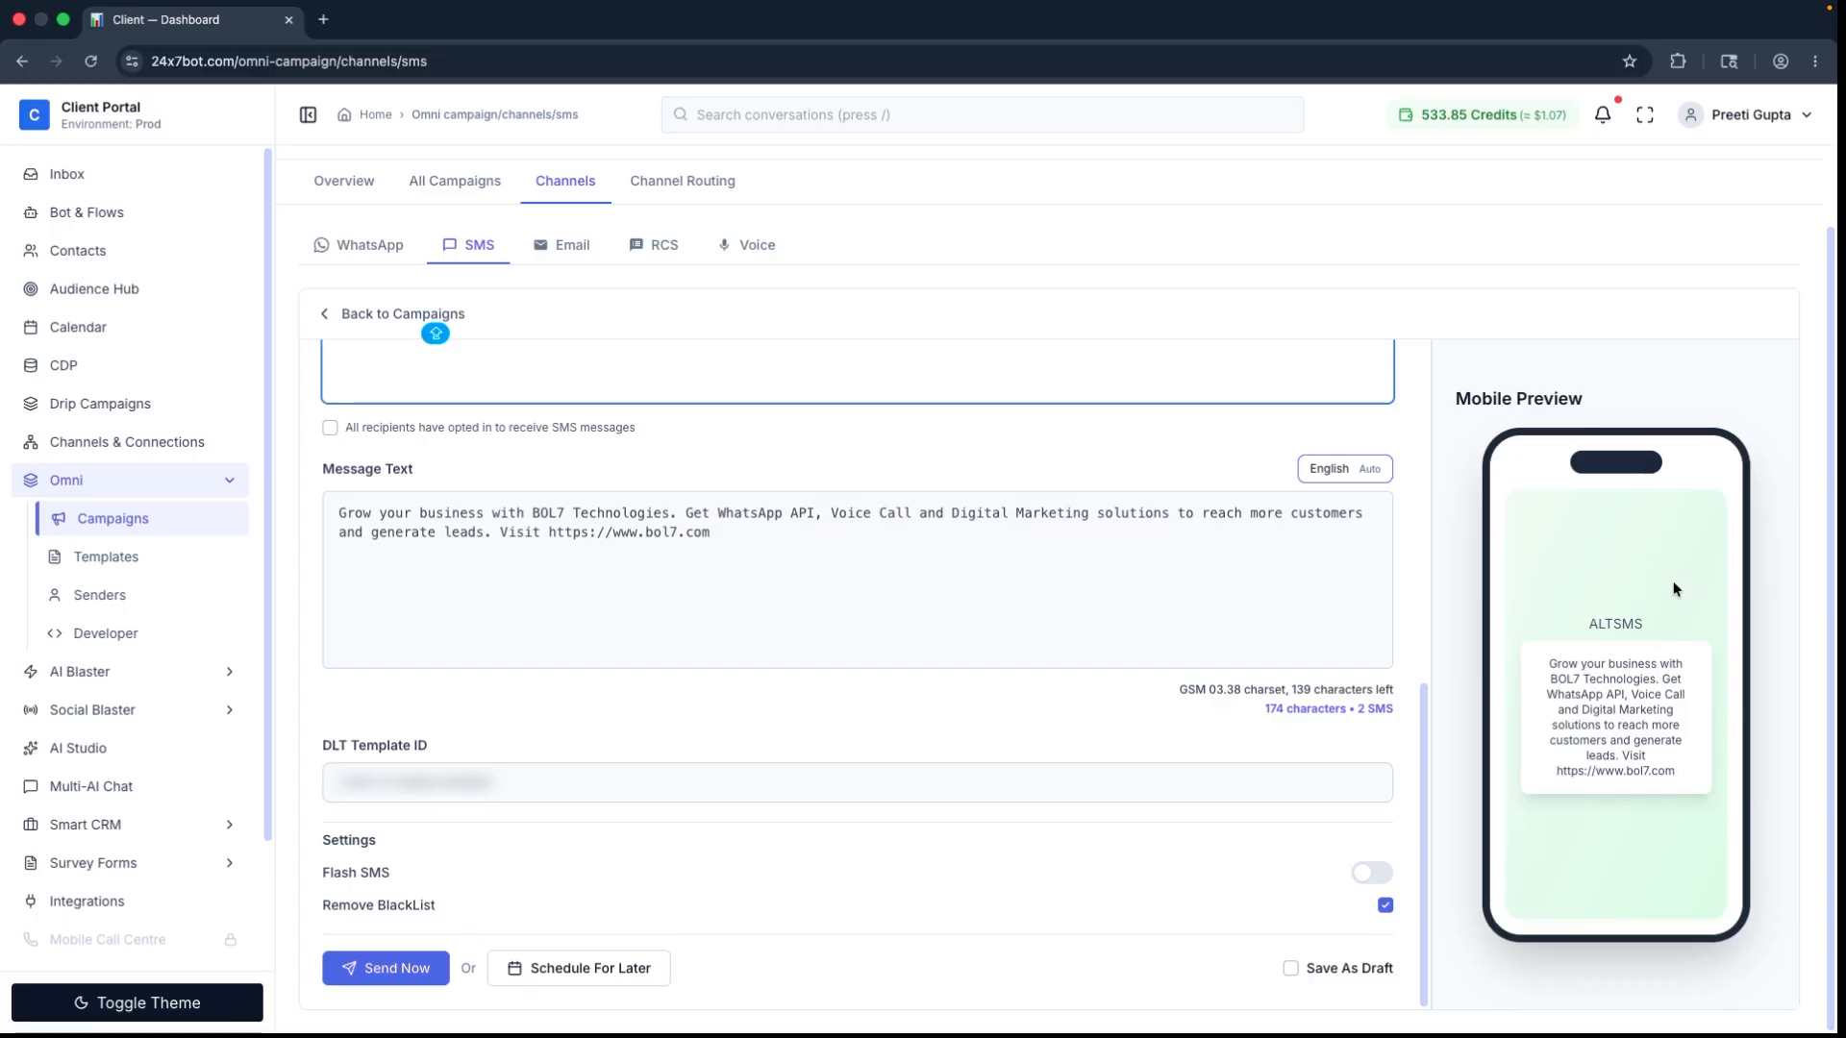
click(400, 971)
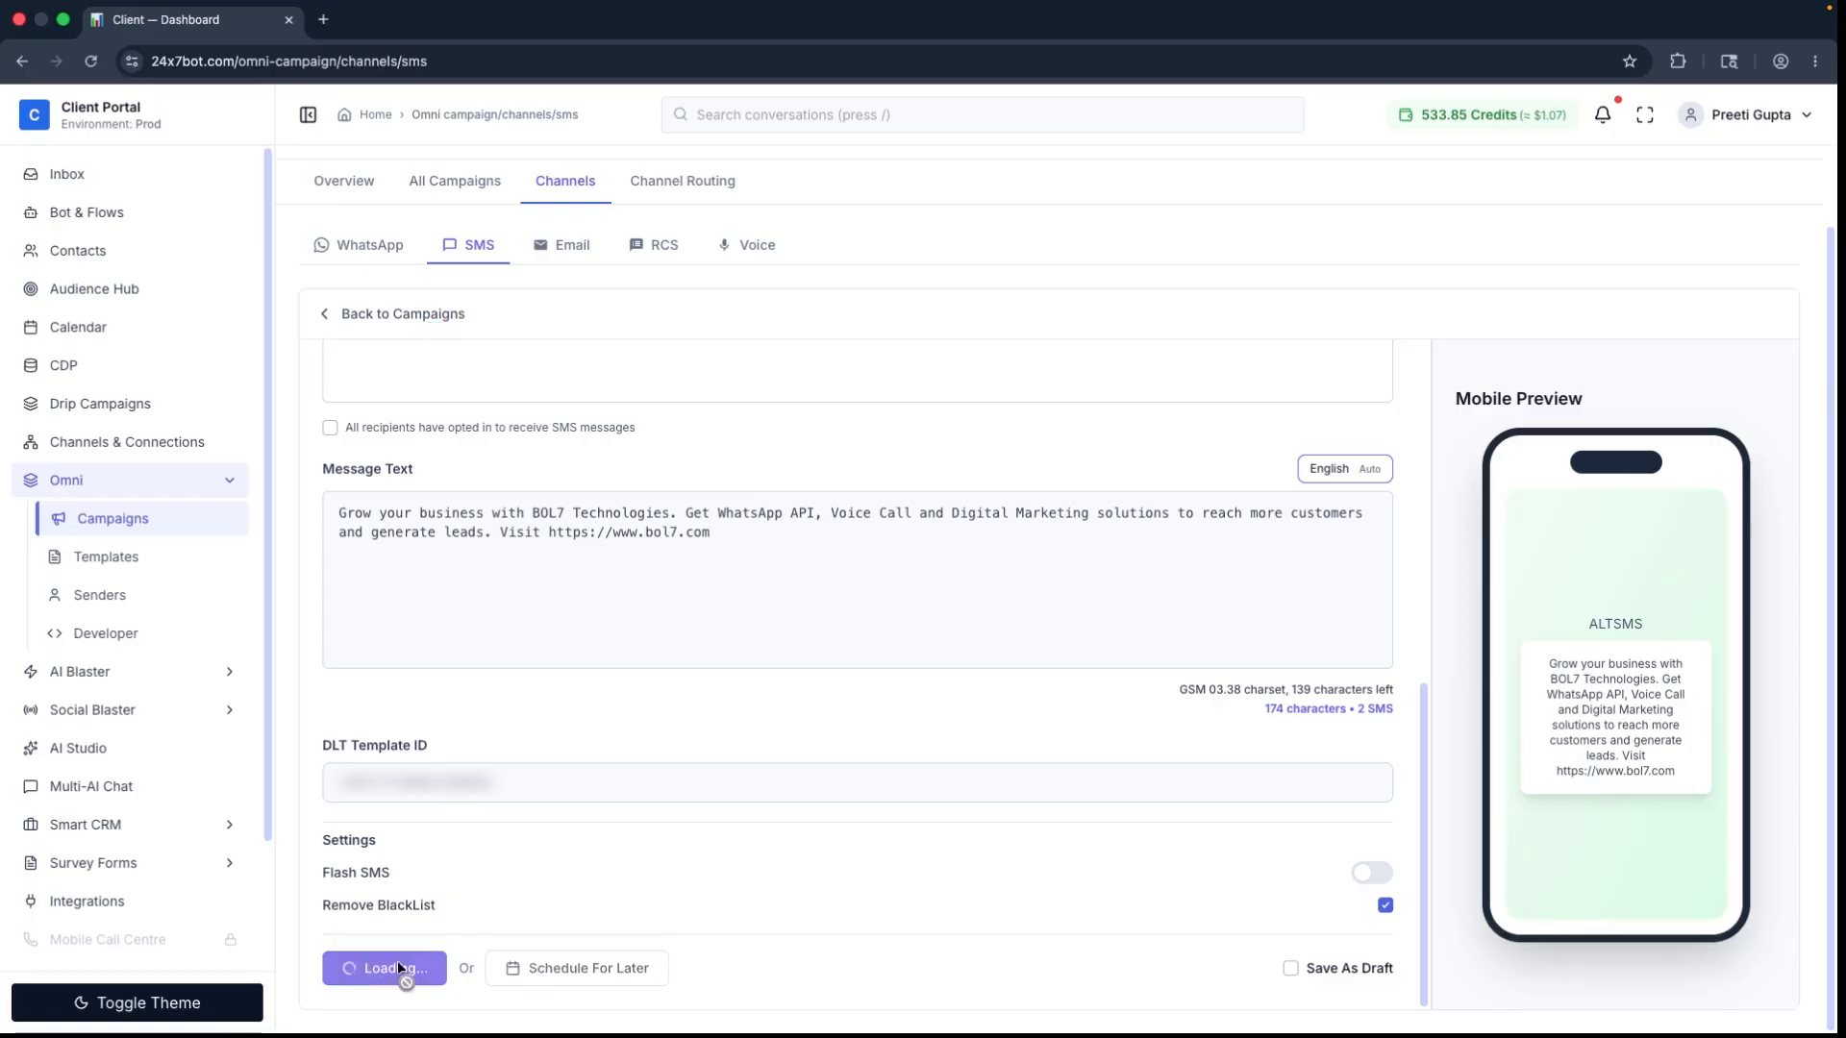
click(1006, 649)
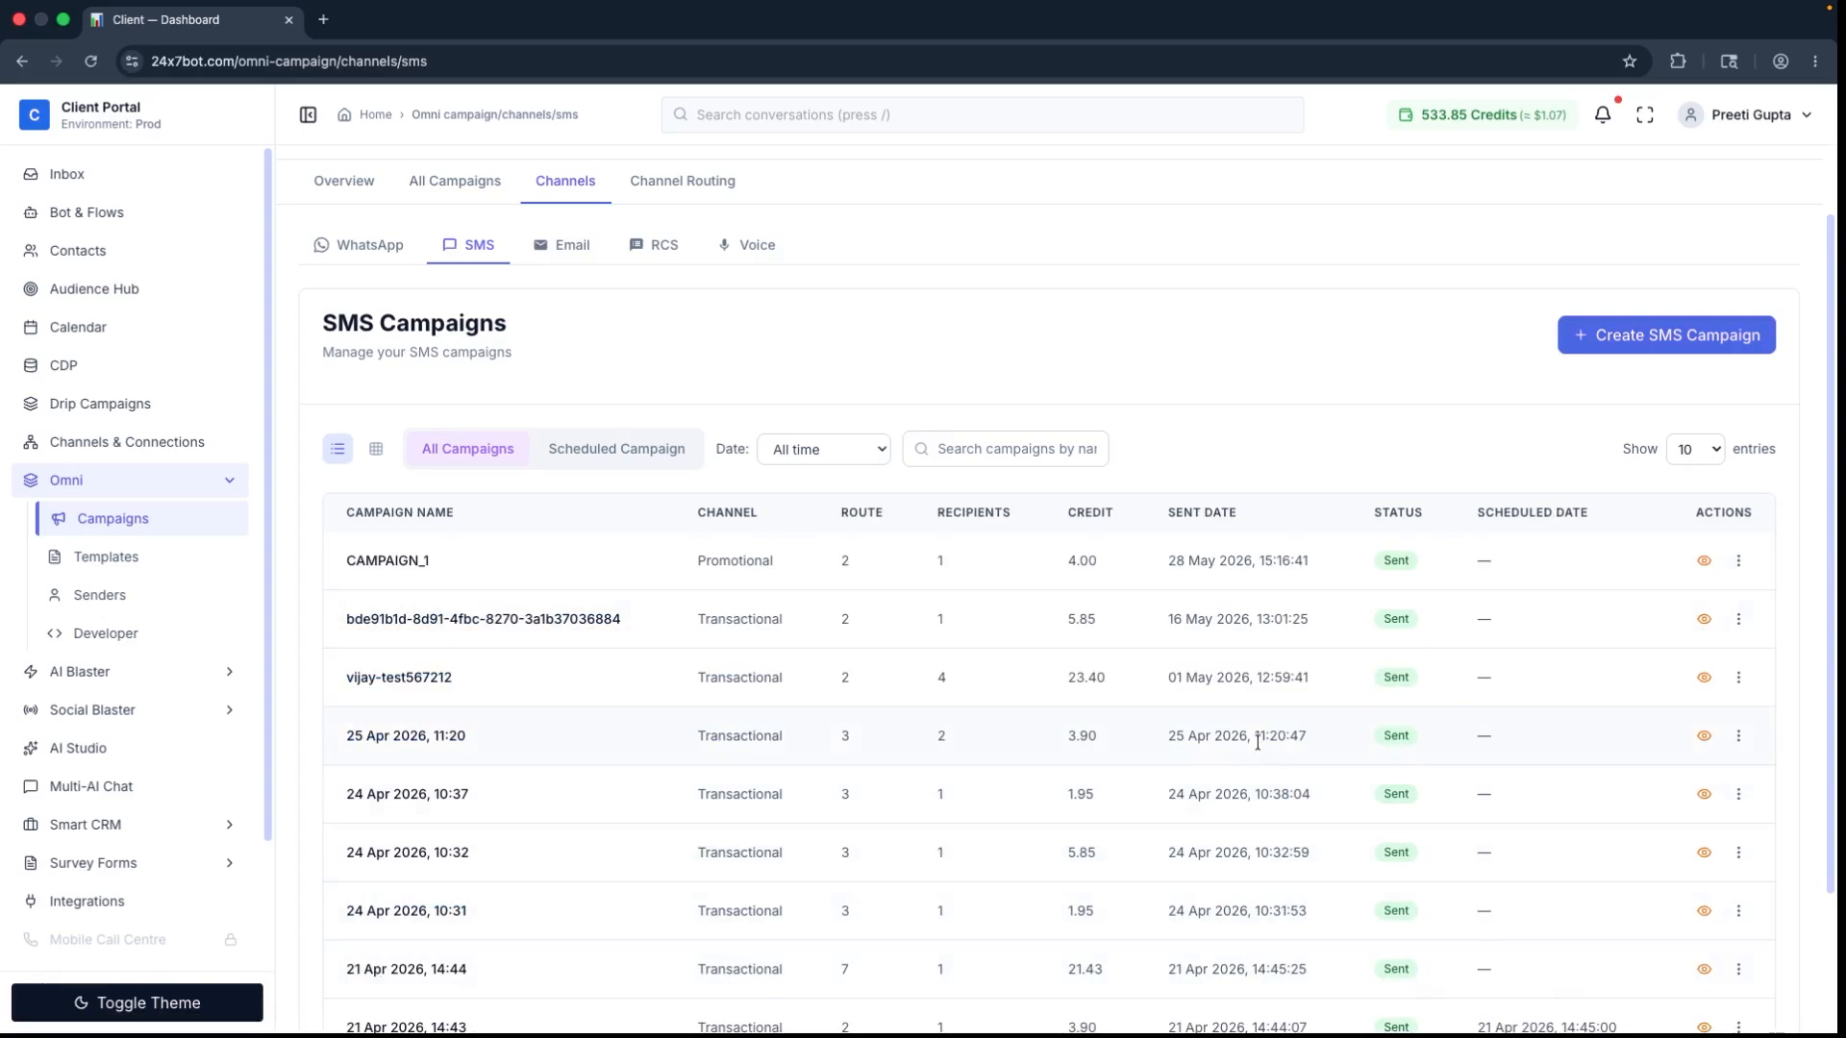
Step: Examine the delivery report of CAMPAIGN_1 across all its columns, and close the report
click(1708, 565)
drag(904, 346, 828, 387)
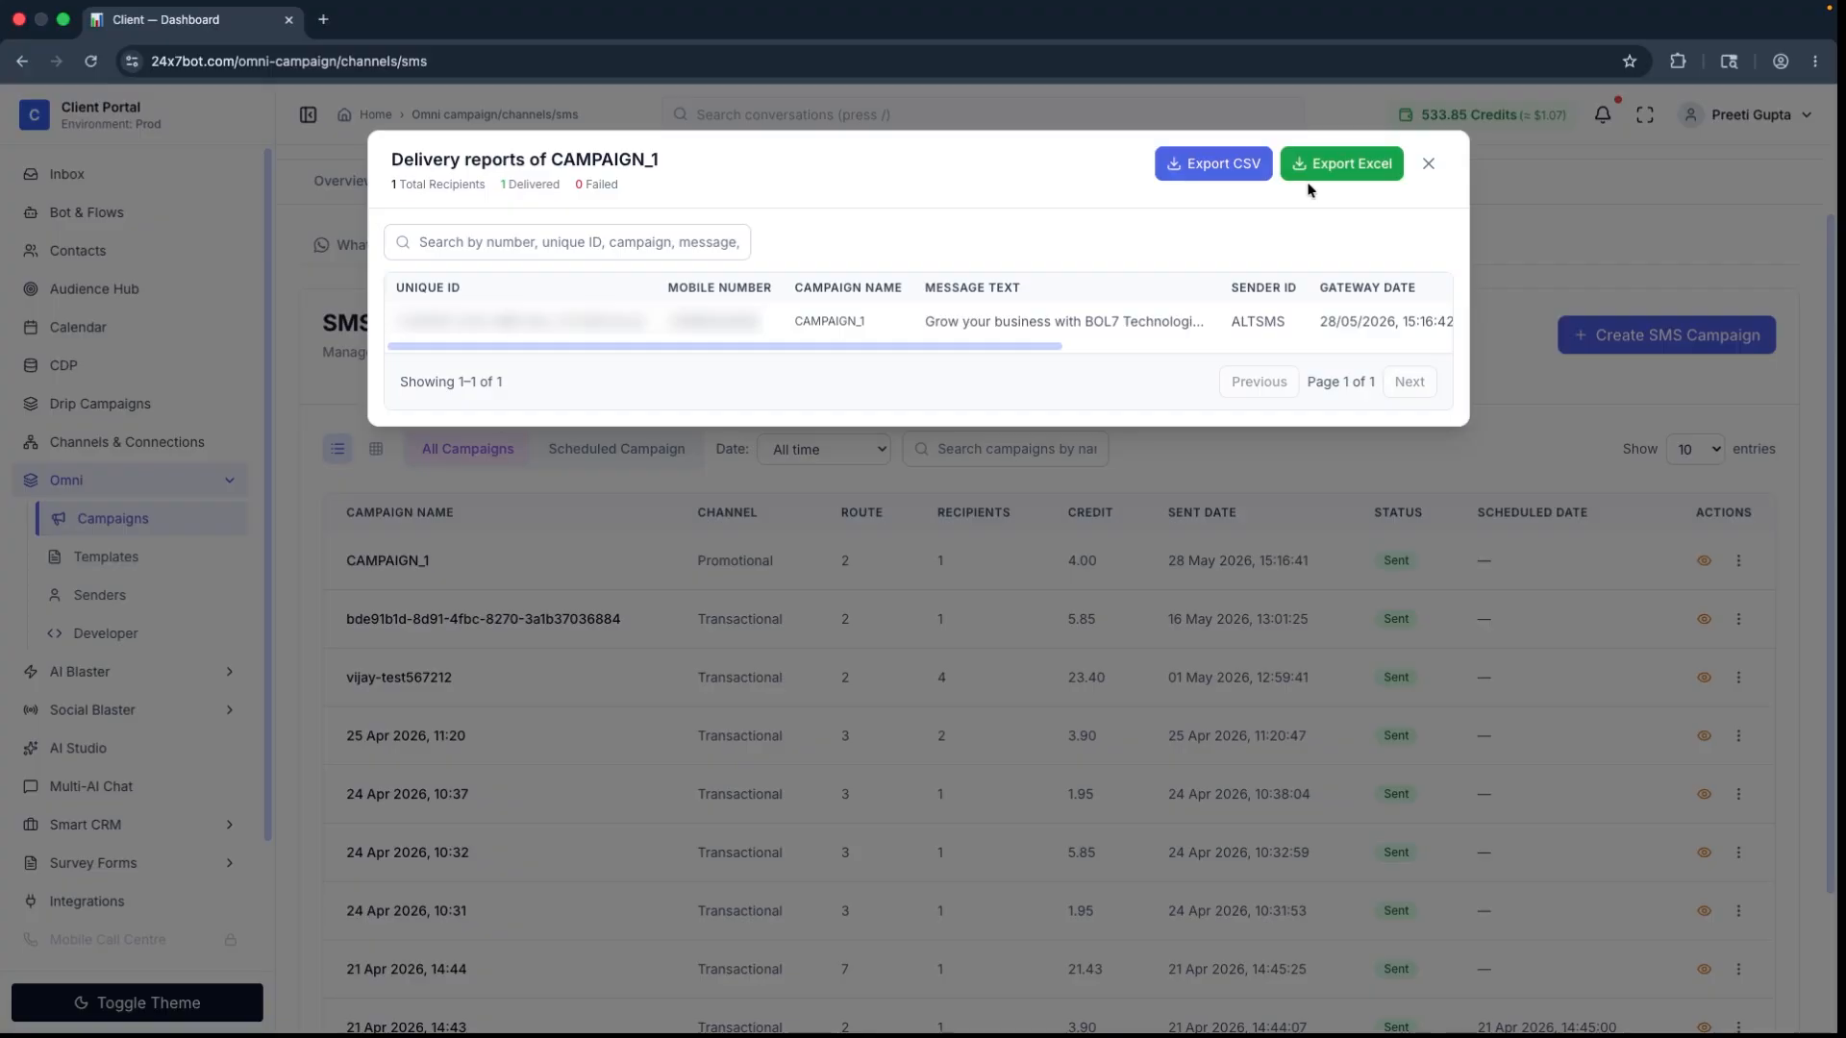
click(1428, 164)
Step: Examine the per-country and per-operator SMS rates in the billing price book
scroll(256, 734, down, 3)
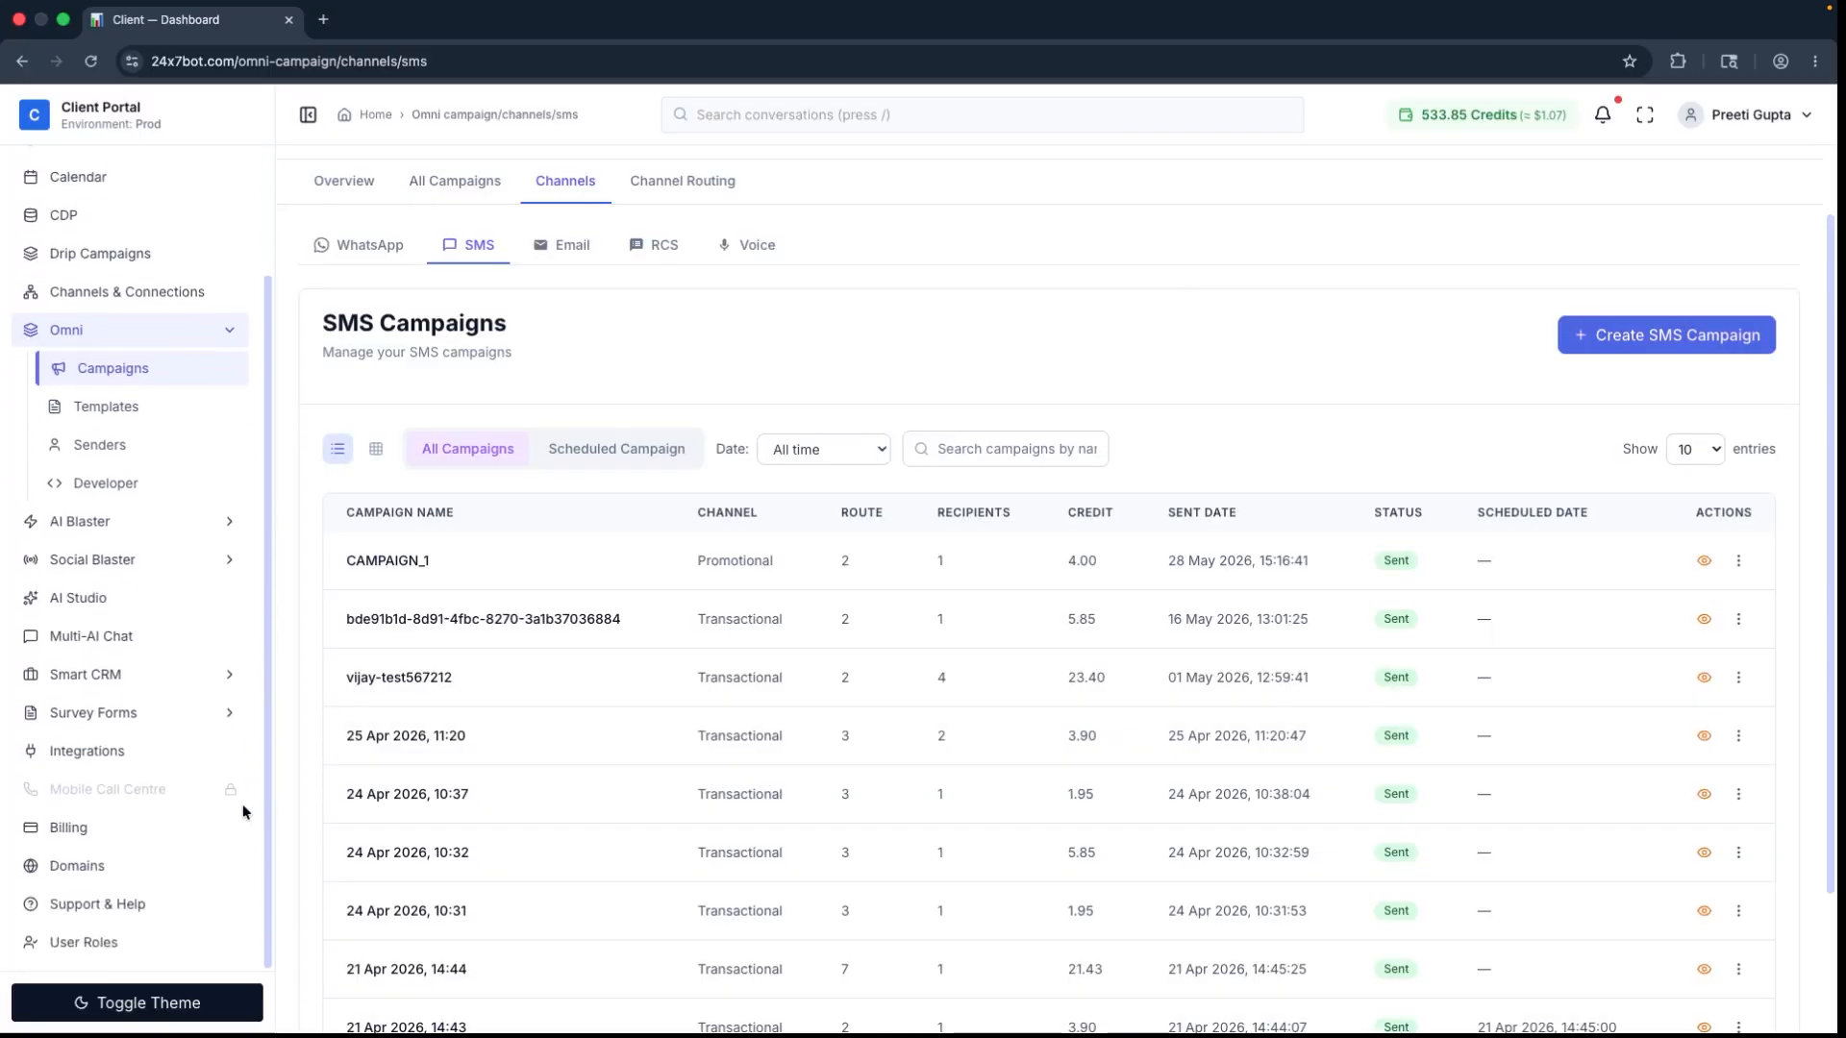
click(89, 833)
click(834, 539)
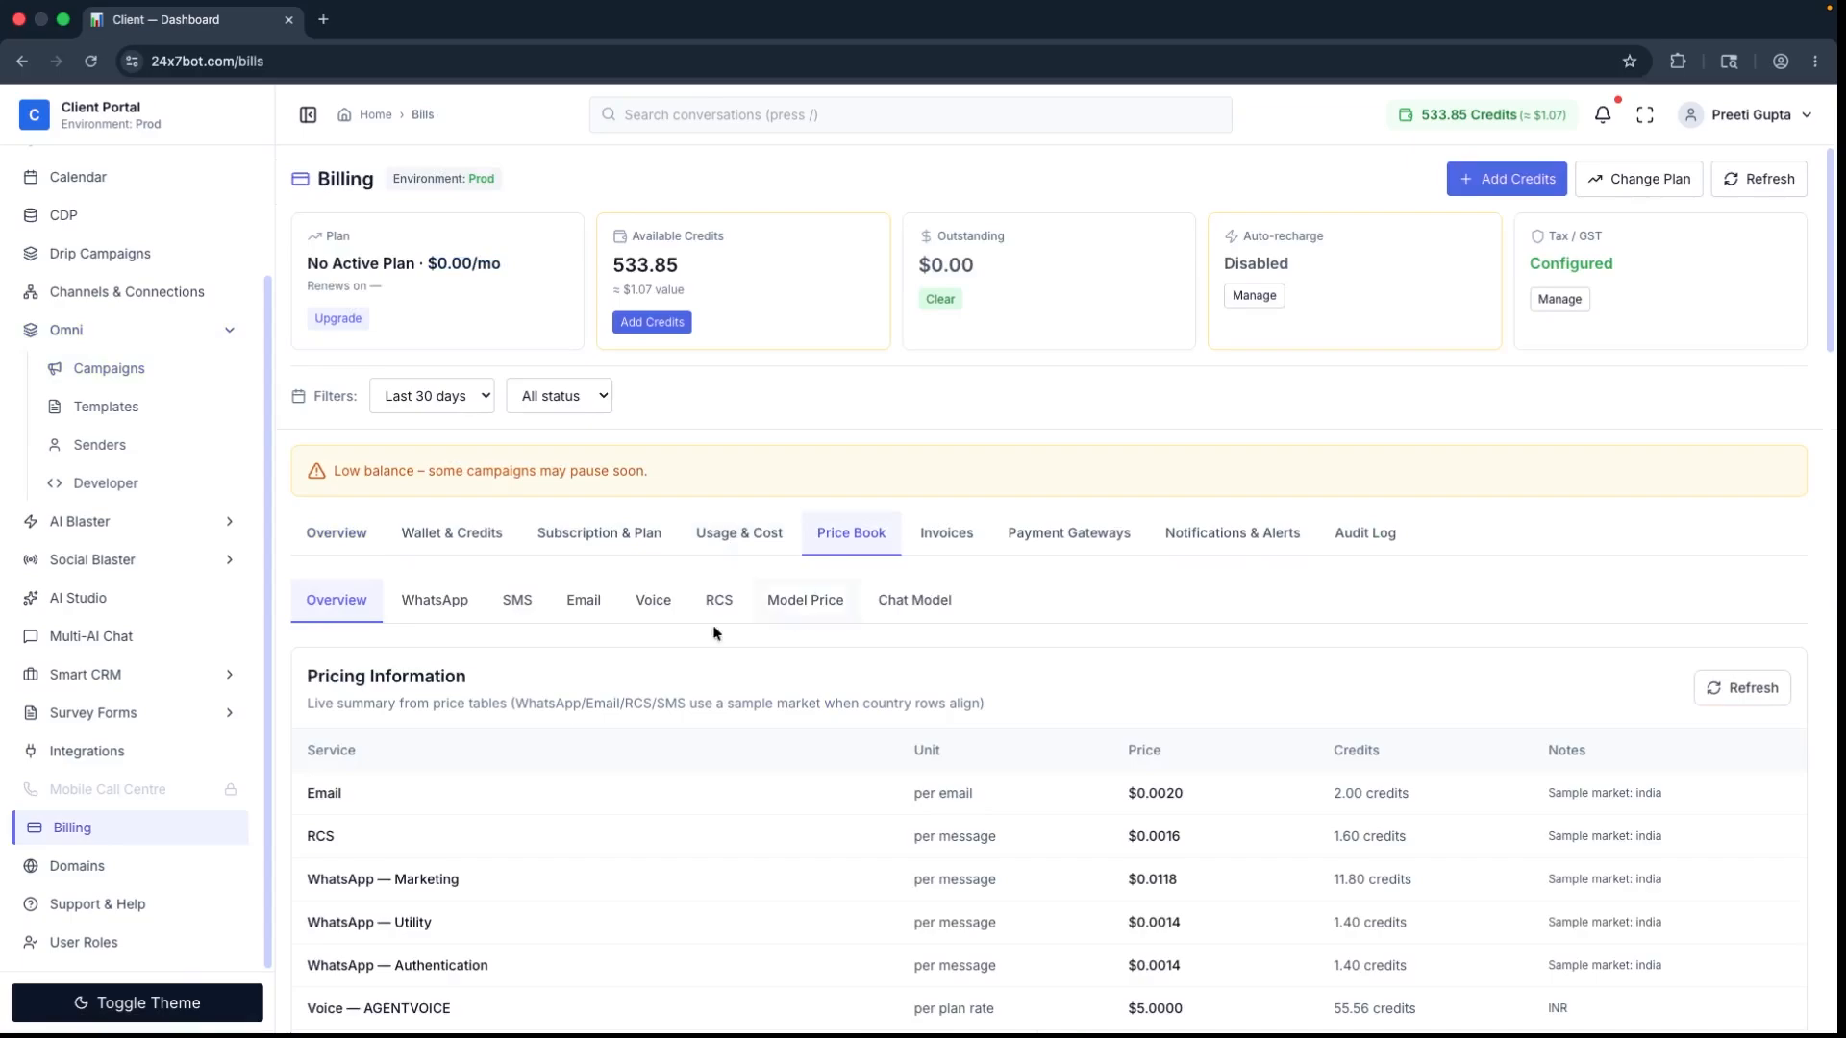
click(512, 604)
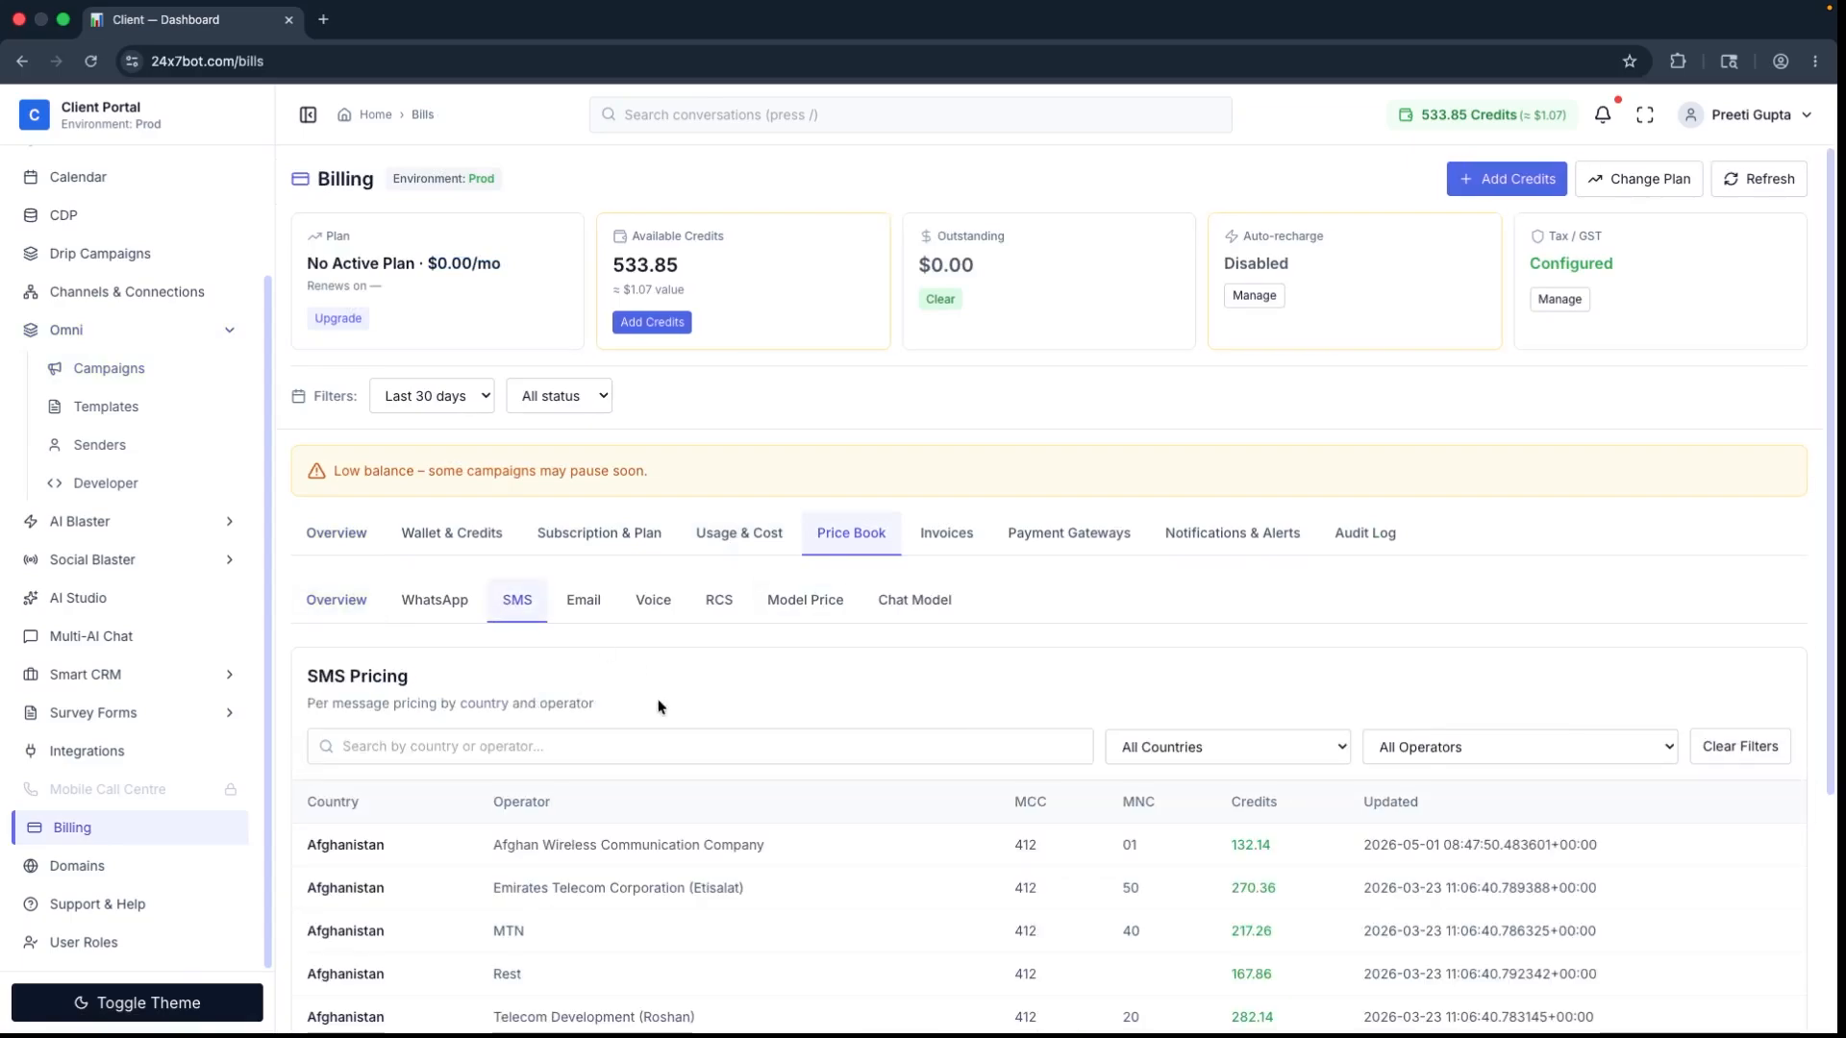
scroll(1769, 932, down, 3)
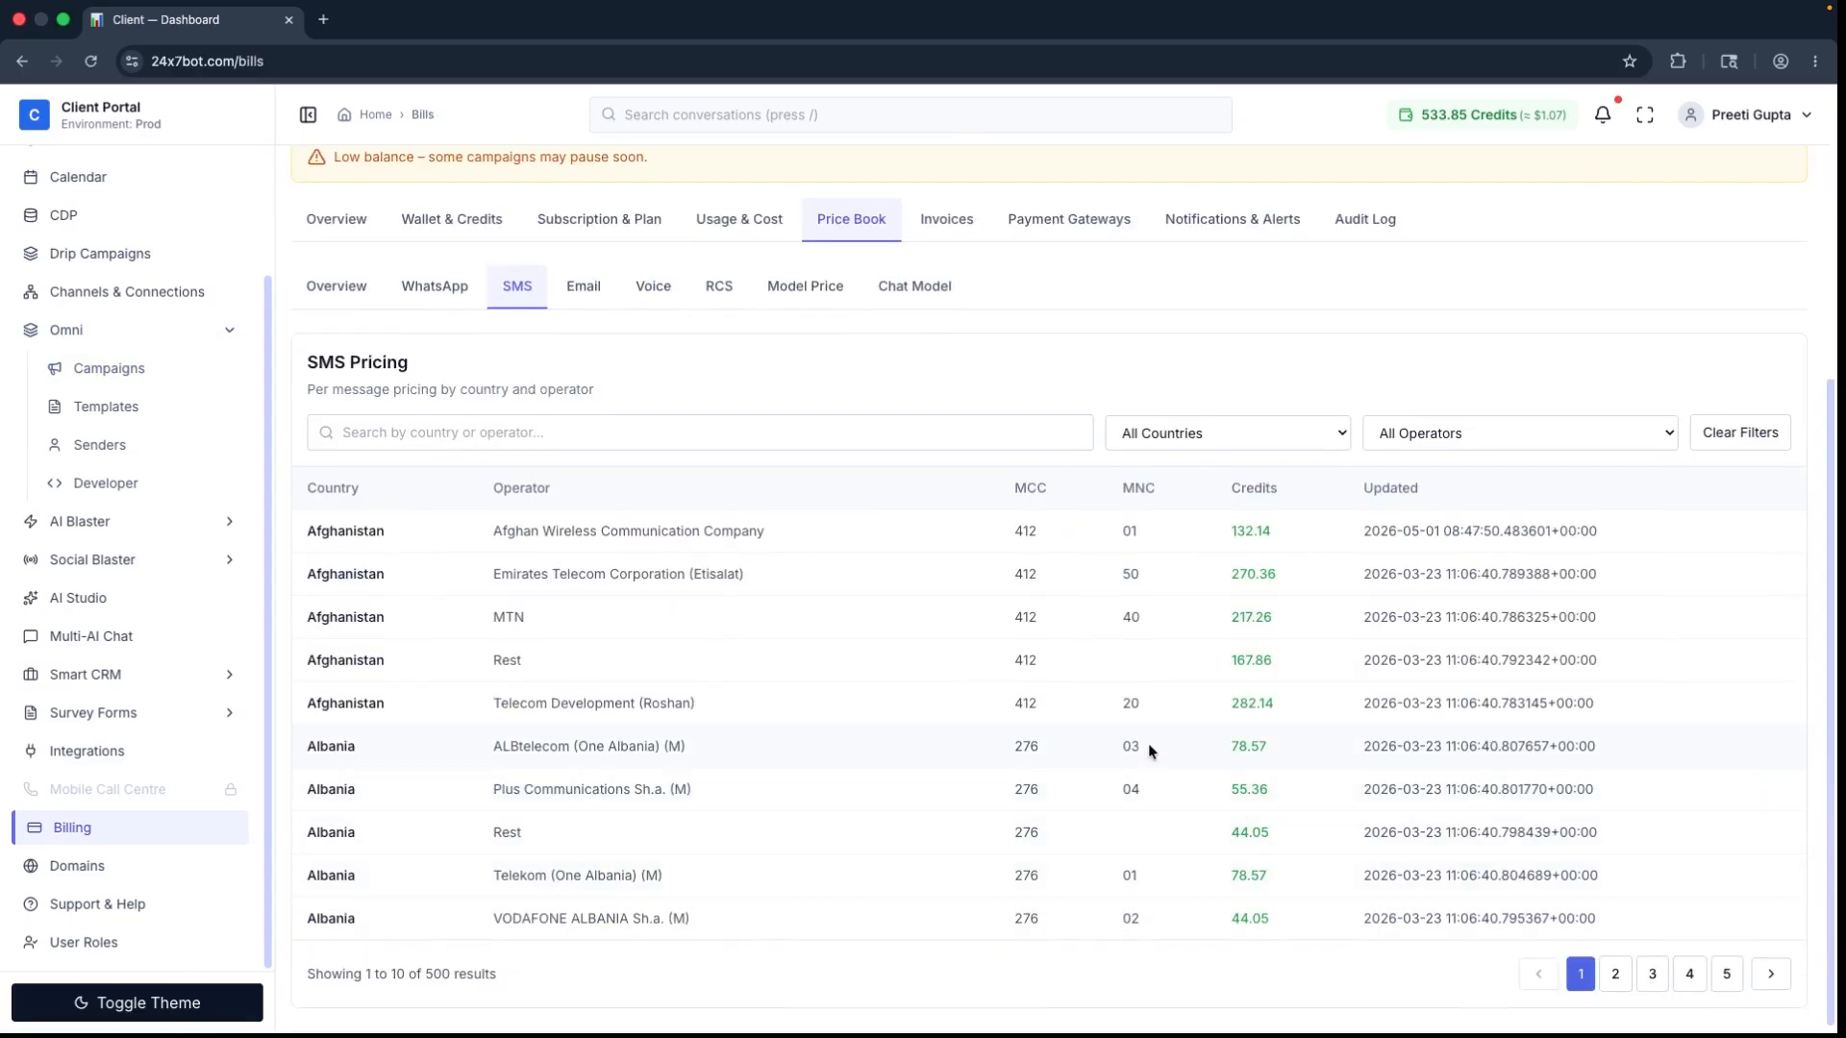